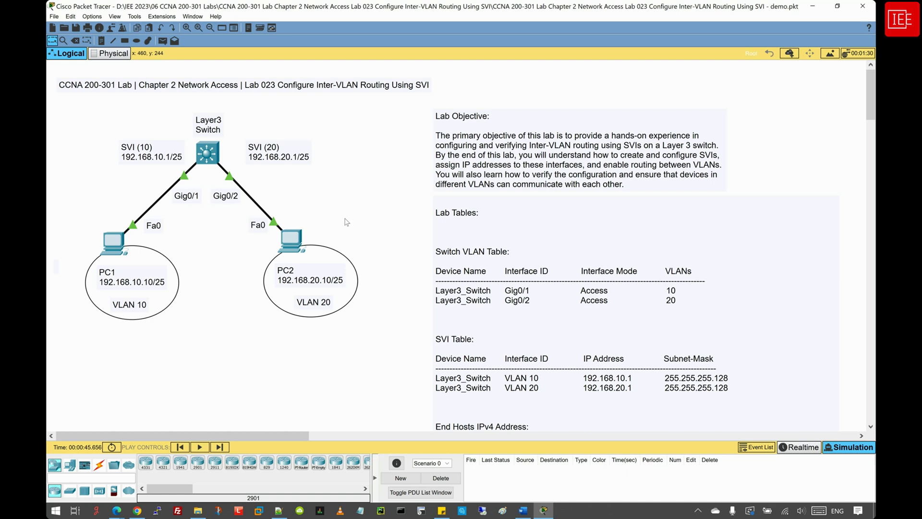
# - Set PC1's static IPv4 address to 192.168.10.10 with subnet mask 255.255.255.128
pyautogui.scroll(-10, 346, 223)
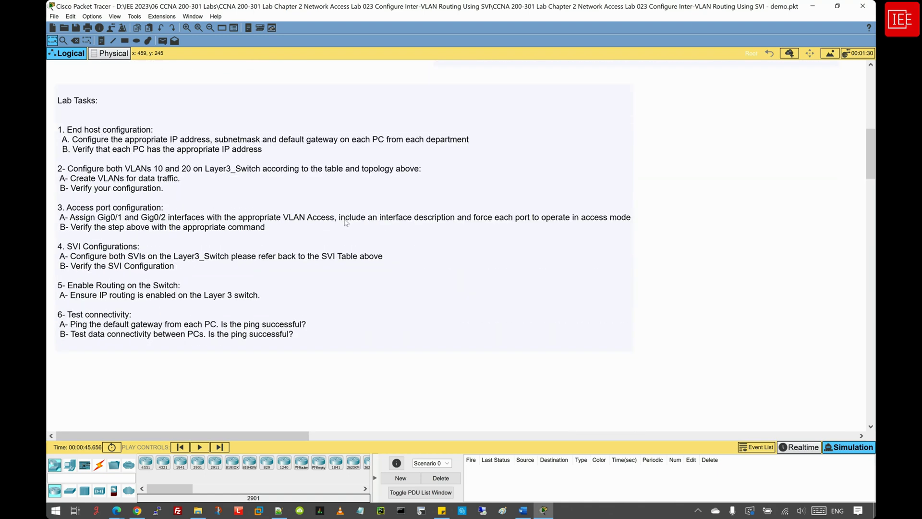
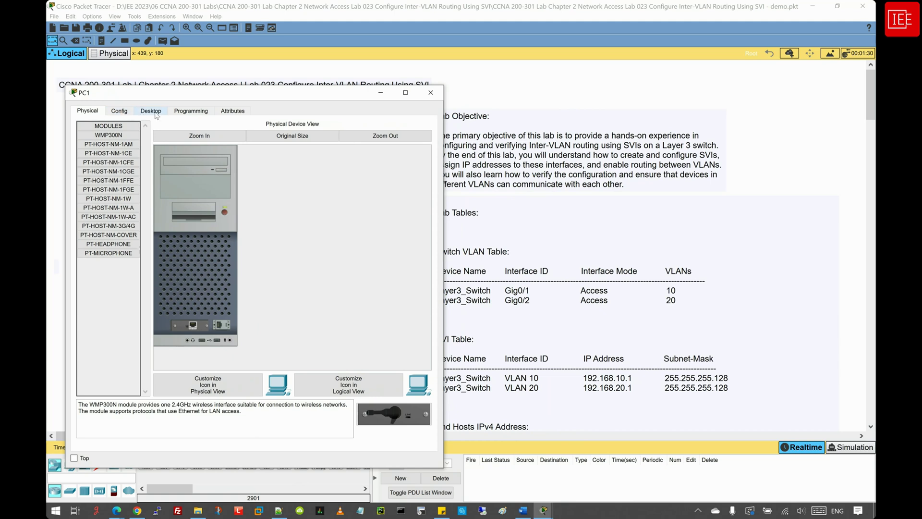
pyautogui.click(157, 114)
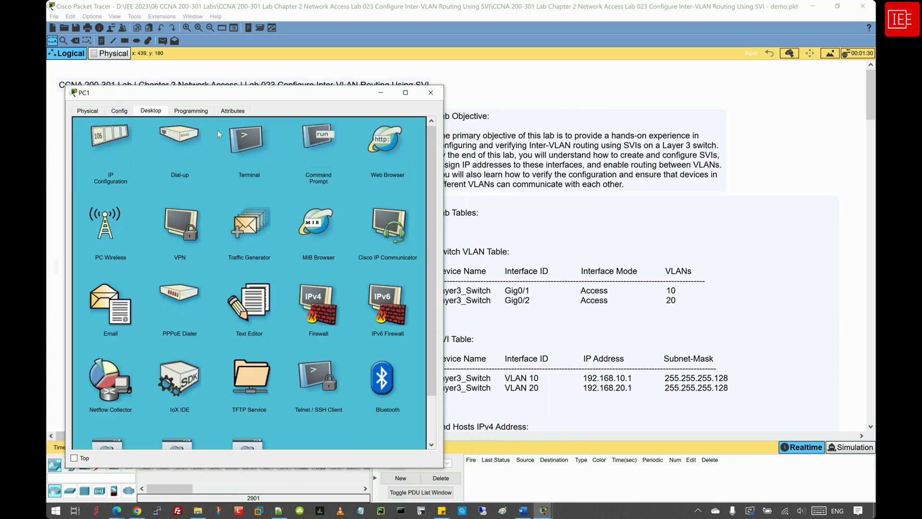
pyautogui.click(109, 142)
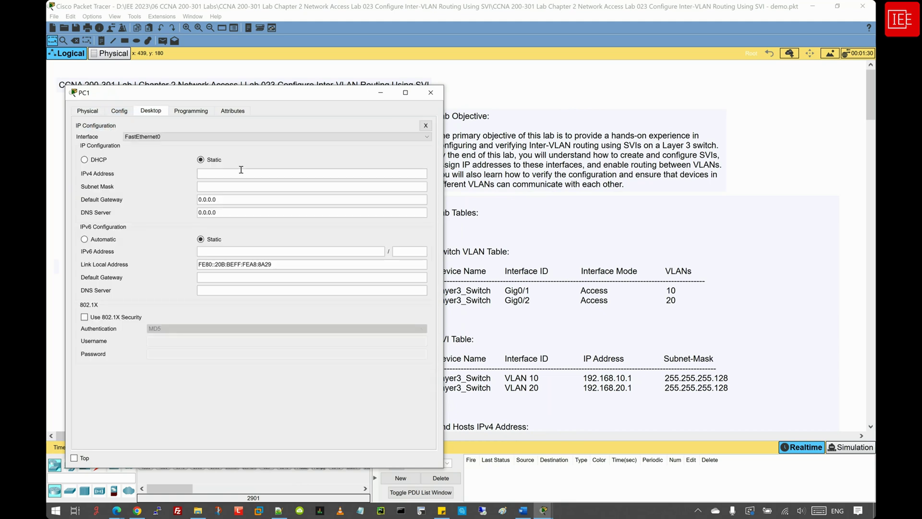
pyautogui.click(212, 174)
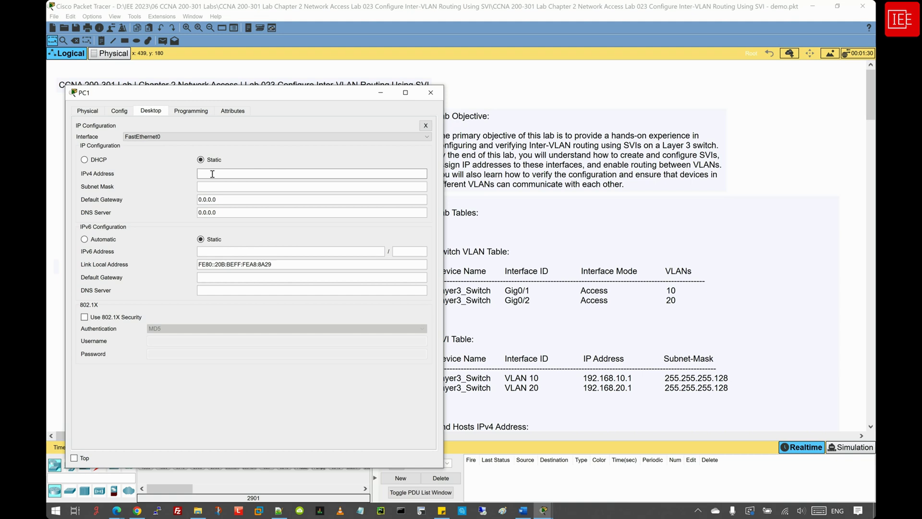
pyautogui.write('192.168.10.10')
pyautogui.click(259, 188)
pyautogui.press('BackSpace')
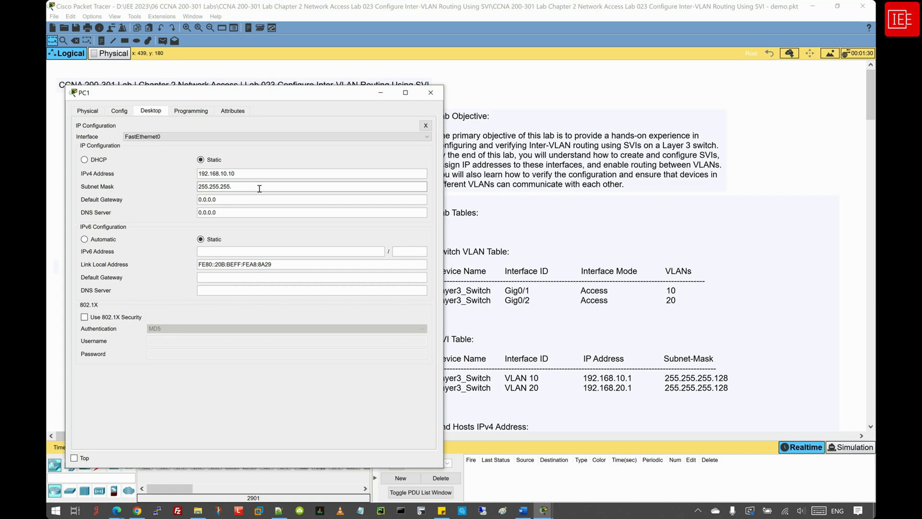
pyautogui.write('128')
# - Set PC1's IPv4 default gateway to 192.168.10.1 and close its IP configuration
pyautogui.click(247, 199)
pyautogui.doubleClick(246, 200)
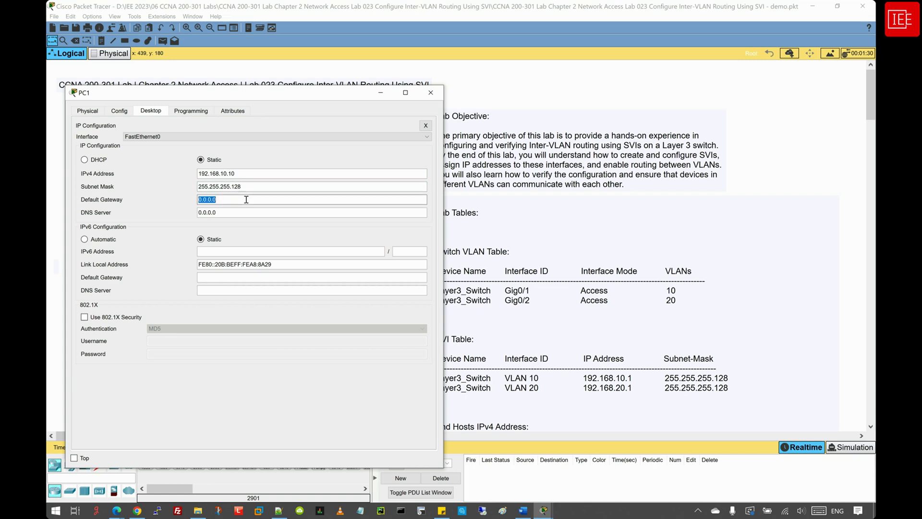
pyautogui.press('BackSpace')
pyautogui.write('192.168.10.1')
pyautogui.click(426, 125)
# - Run ipconfig on PC1 to check its IPv4 address, subnet mask and default gateway, and close the PC1 window
pyautogui.click(318, 140)
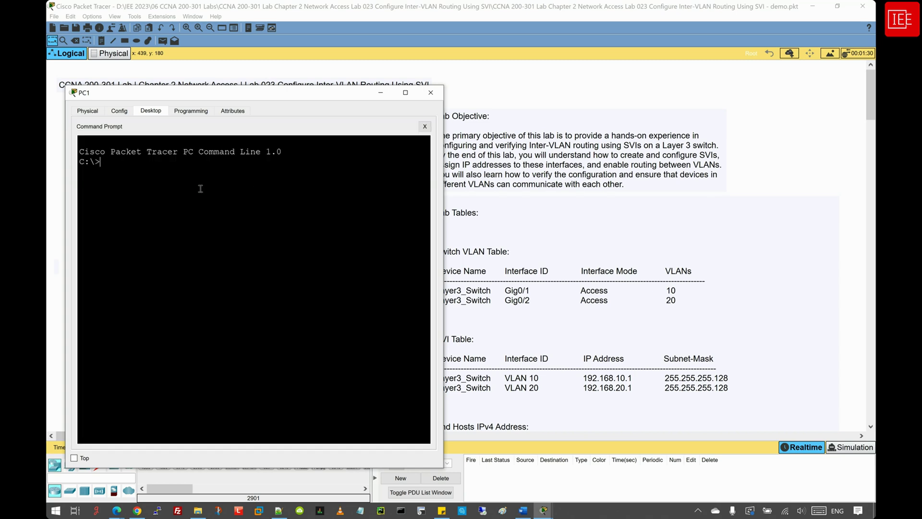
pyautogui.write('ipconfig')
pyautogui.press('Return')
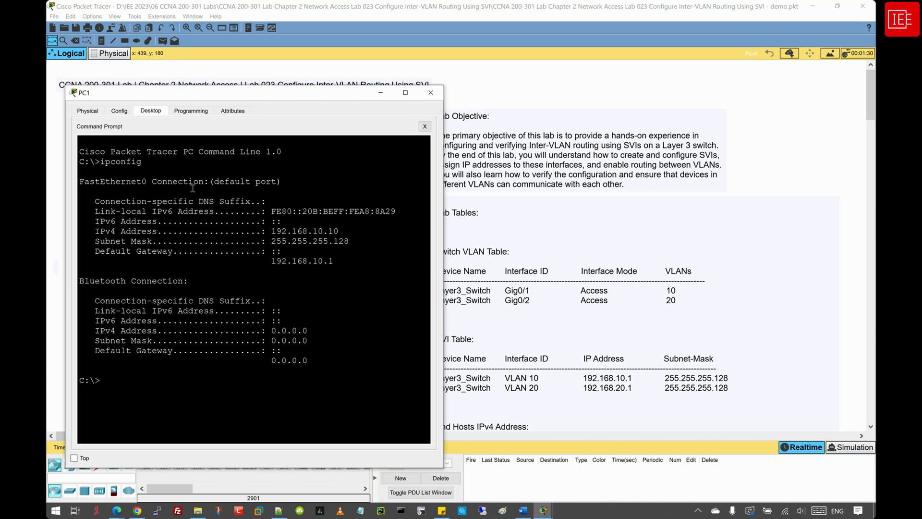
pyautogui.moveTo(95, 231); pyautogui.dragTo(353, 233)
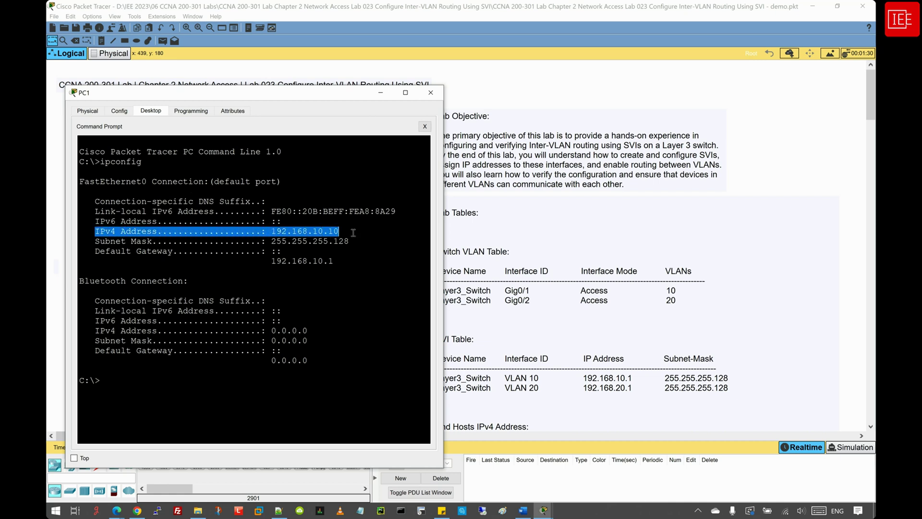
pyautogui.click(293, 239)
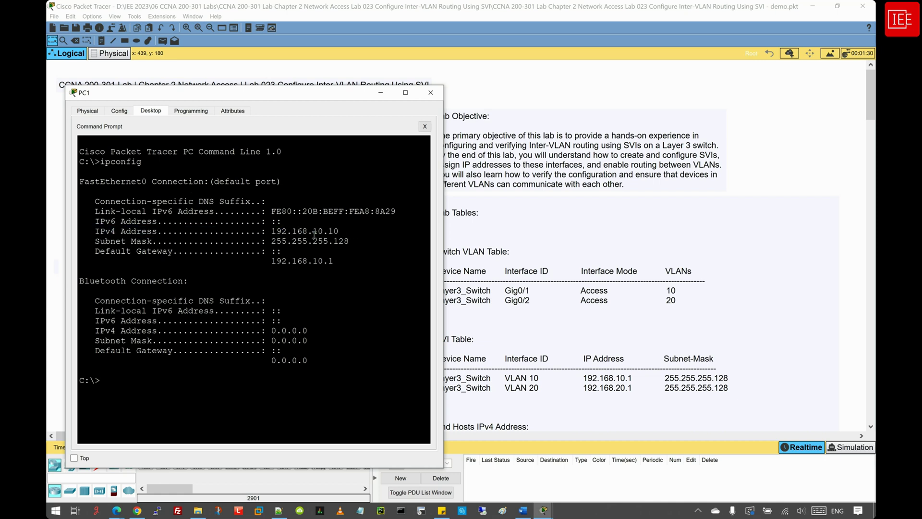
pyautogui.moveTo(271, 241); pyautogui.dragTo(350, 243)
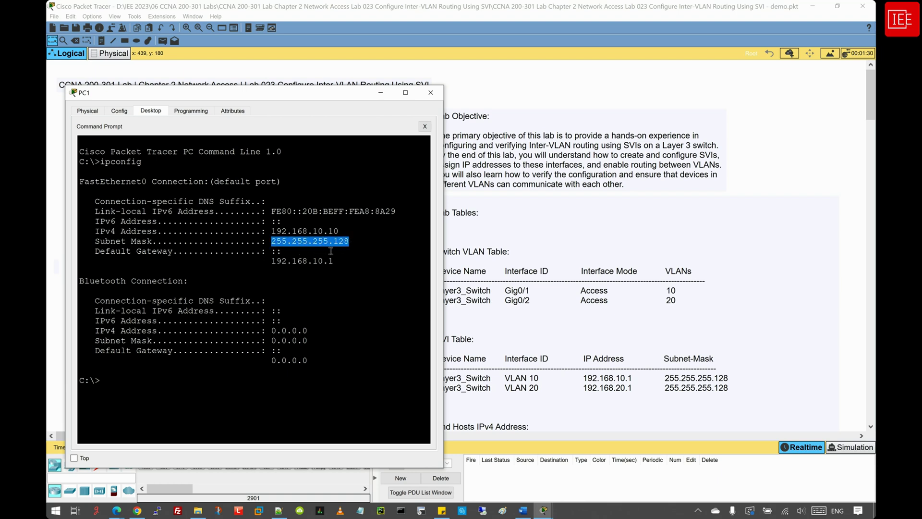
pyautogui.moveTo(336, 262); pyautogui.dragTo(272, 263)
pyautogui.click(322, 267)
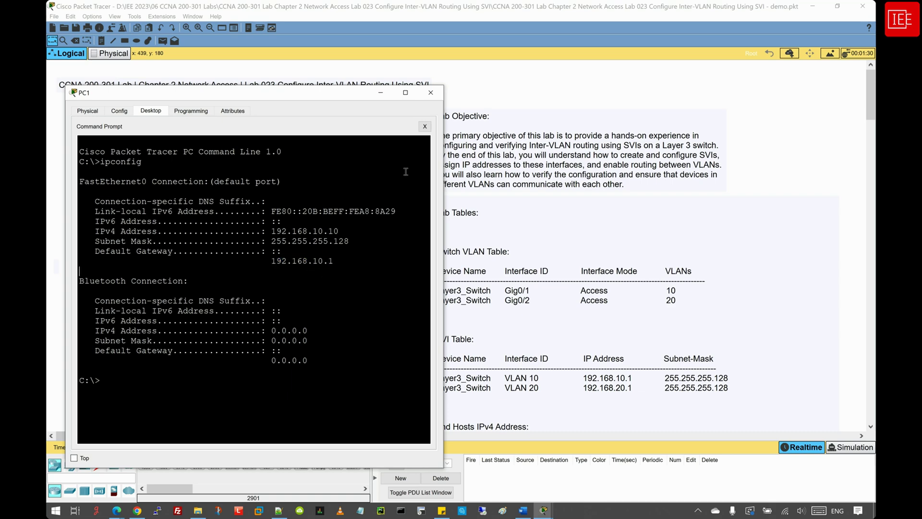
pyautogui.click(428, 96)
# - Set PC2's static IPv4 address to 192.168.20.10 with subnet mask 255.255.255.128
pyautogui.click(298, 246)
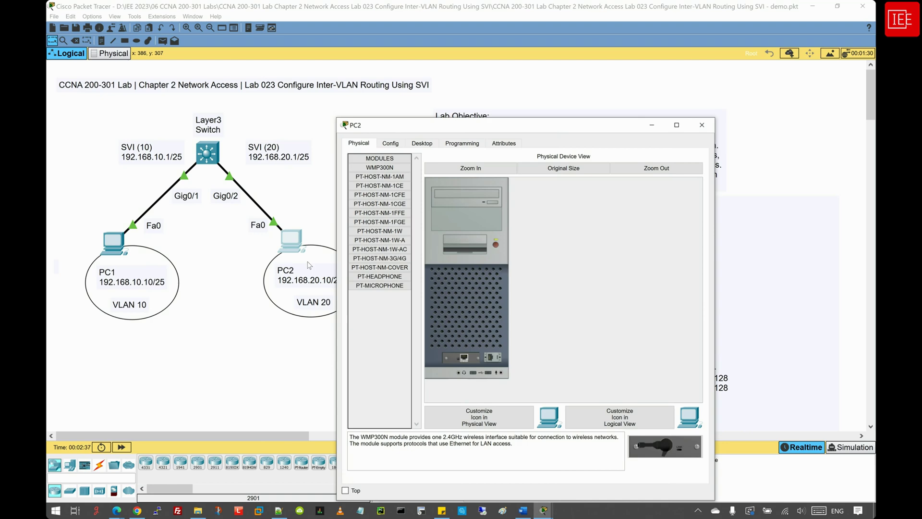
pyautogui.moveTo(520, 114); pyautogui.dragTo(235, 95)
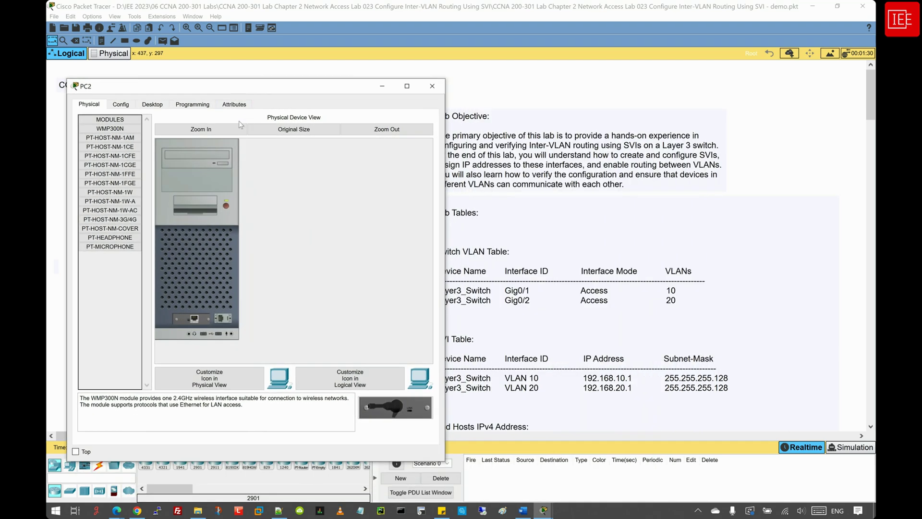
pyautogui.click(152, 105)
pyautogui.click(117, 128)
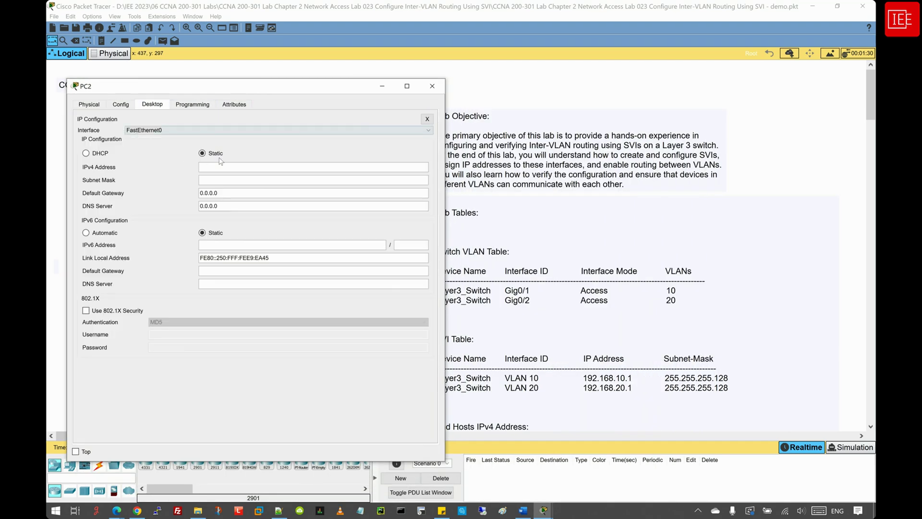
pyautogui.click(221, 166)
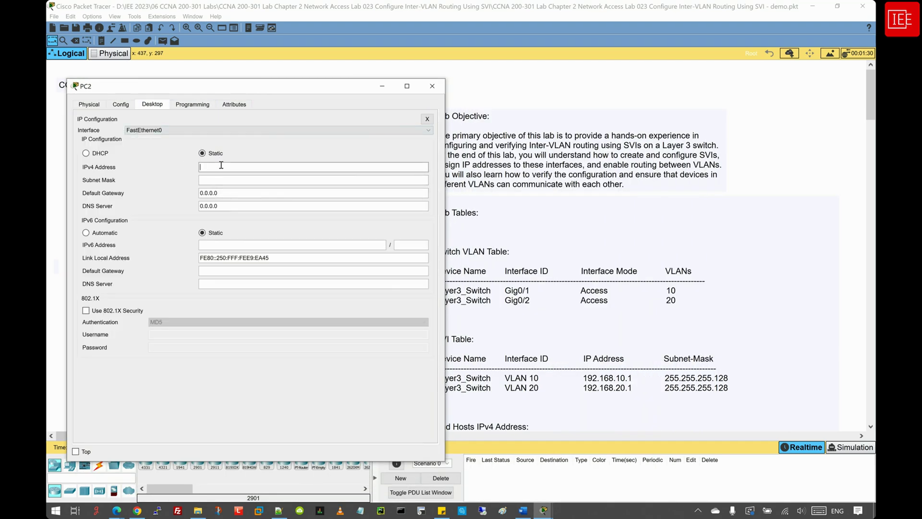
pyautogui.write('192.168.20.10')
pyautogui.click(227, 180)
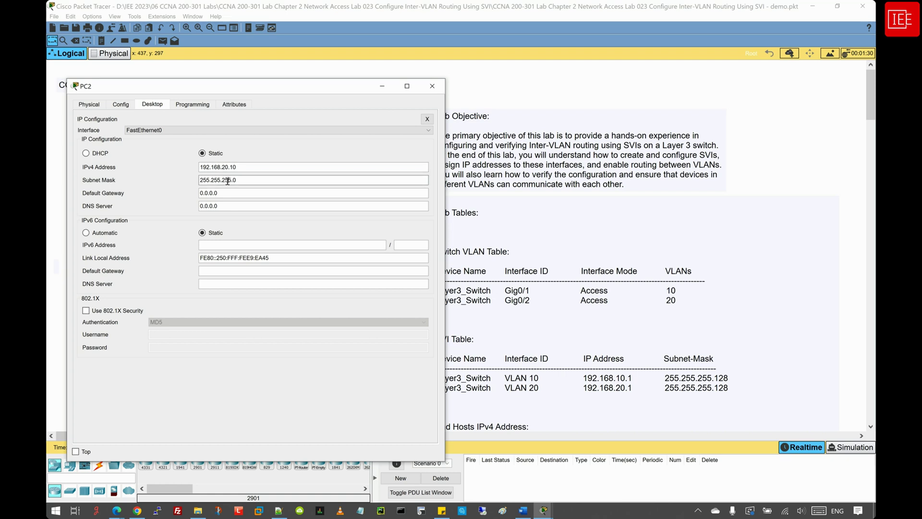
pyautogui.moveTo(232, 181); pyautogui.dragTo(256, 185)
pyautogui.write('128')
# - Set PC2's IPv4 default gateway to 192.168.20.1 and close its IP configuration
pyautogui.press('Tab')
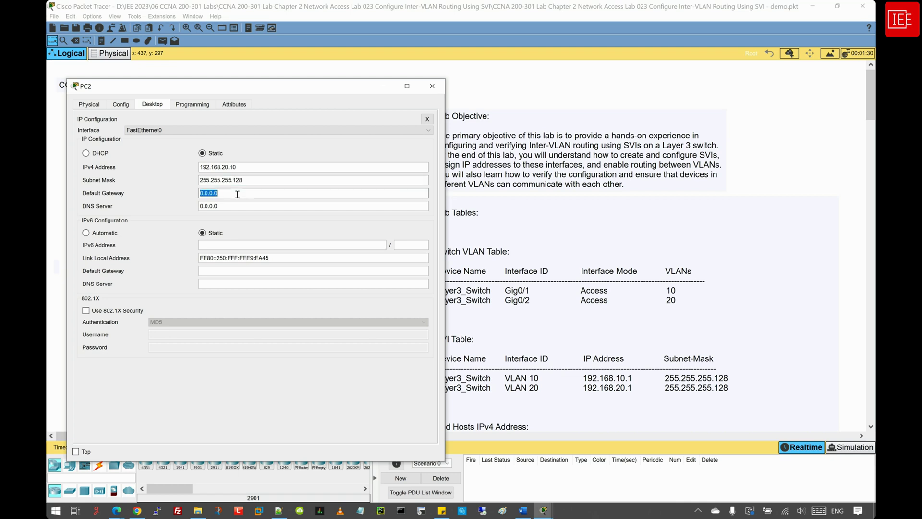
pyautogui.write('192.168.20.1')
pyautogui.click(427, 119)
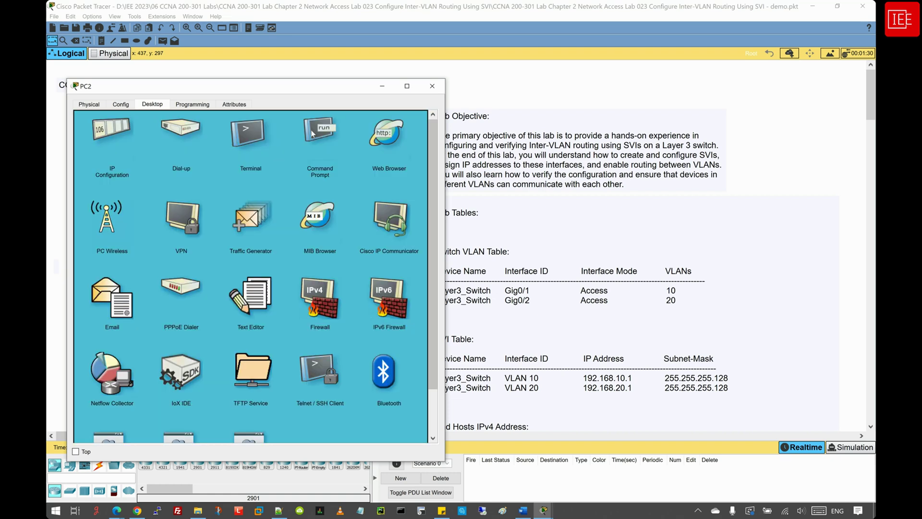
# - Run ipconfig on PC2 to check its IPv4 address, subnet mask and default gateway, and close the PC2 window
pyautogui.click(315, 134)
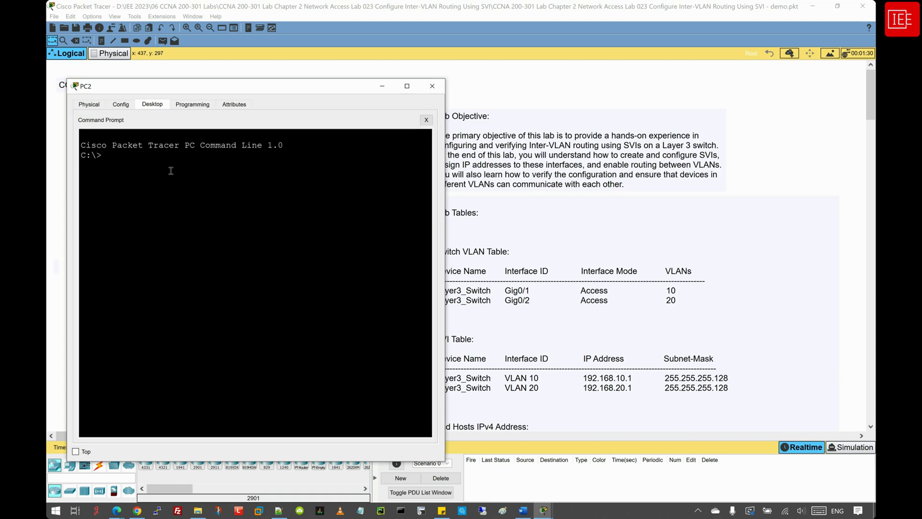
pyautogui.write('ipconfig')
pyautogui.press('Return')
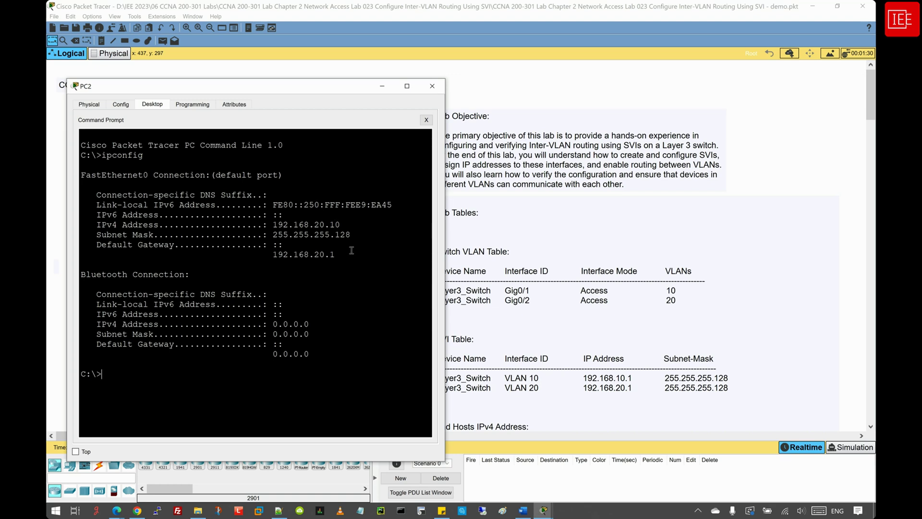
pyautogui.moveTo(351, 255); pyautogui.dragTo(72, 224)
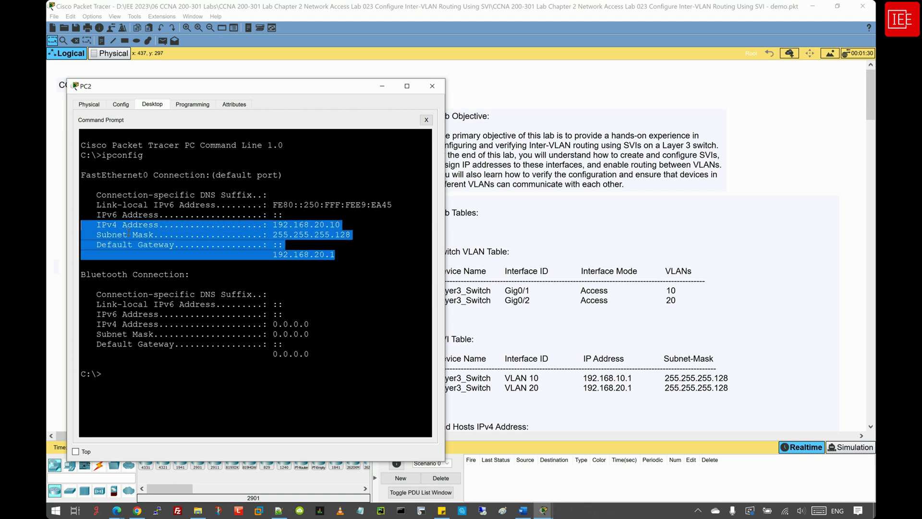
pyautogui.click(358, 255)
pyautogui.moveTo(359, 256); pyautogui.dragTo(70, 227)
pyautogui.click(168, 251)
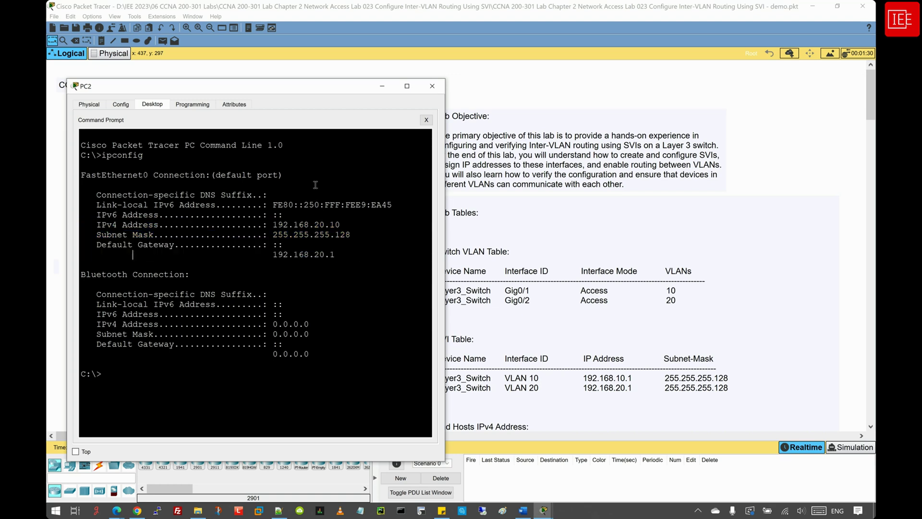
pyautogui.click(432, 86)
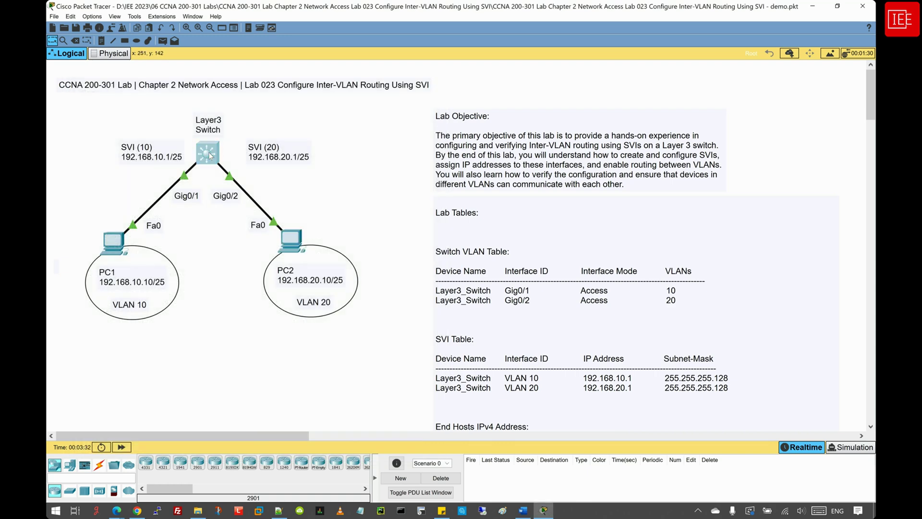
# - Open the Layer 3 switch's command line in a maximized window and start the console session
pyautogui.click(207, 152)
pyautogui.moveTo(505, 132); pyautogui.dragTo(245, 108)
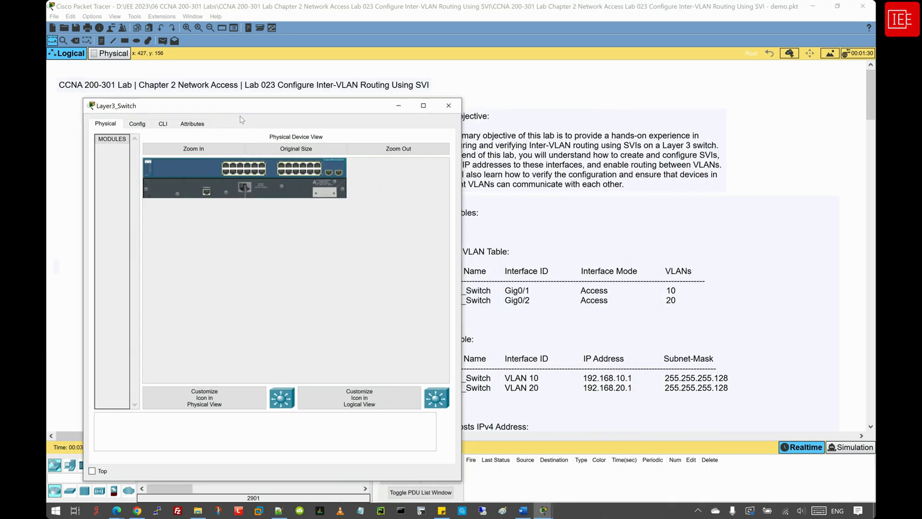
pyautogui.click(156, 119)
pyautogui.doubleClick(257, 103)
pyautogui.press('Return')
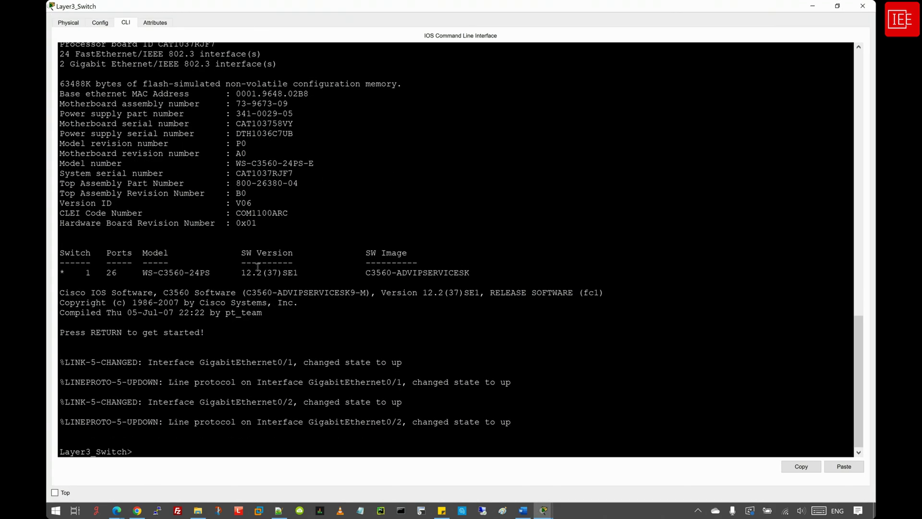
# - Enter privileged EXEC mode on the switch and go into global configuration mode with configure terminal
pyautogui.write('en')
pyautogui.press('Return')
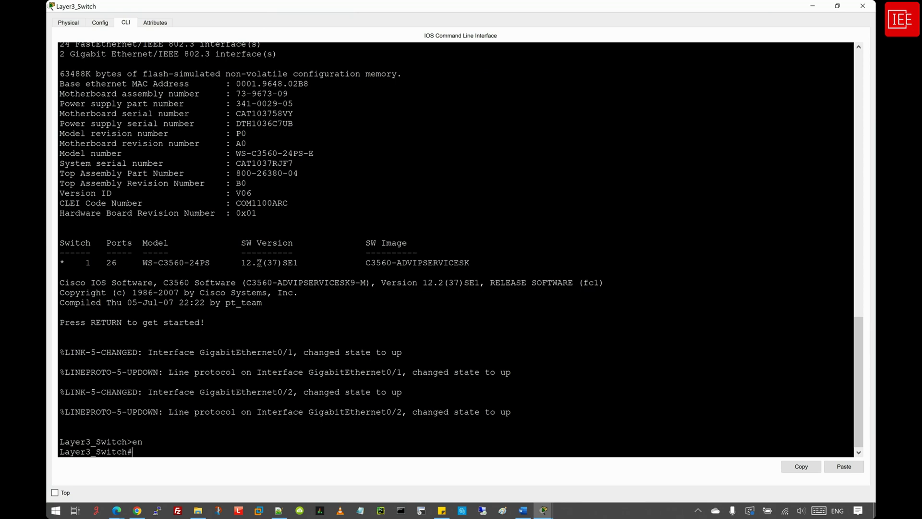
pyautogui.press('Return')
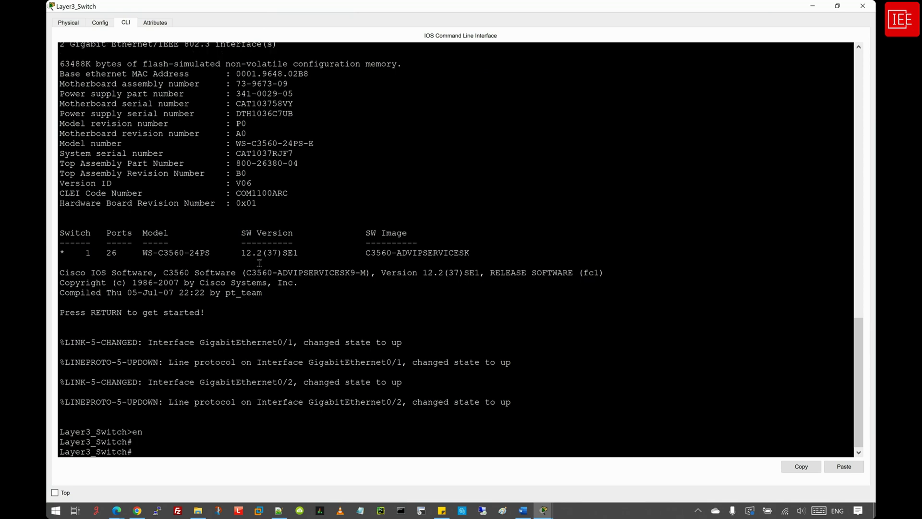
pyautogui.write('config')
pyautogui.press('Tab')
pyautogui.write('ter')
pyautogui.press('Tab')
pyautogui.press('Return')
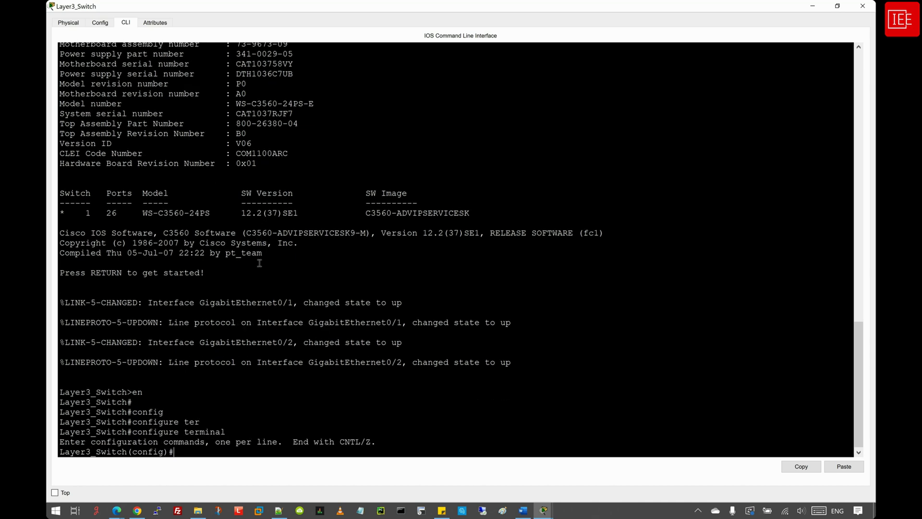
# - Create VLAN 10 on the switch and name it "VLAN 10"
pyautogui.write('vlan 10')
pyautogui.press('Return')
pyautogui.write('n')
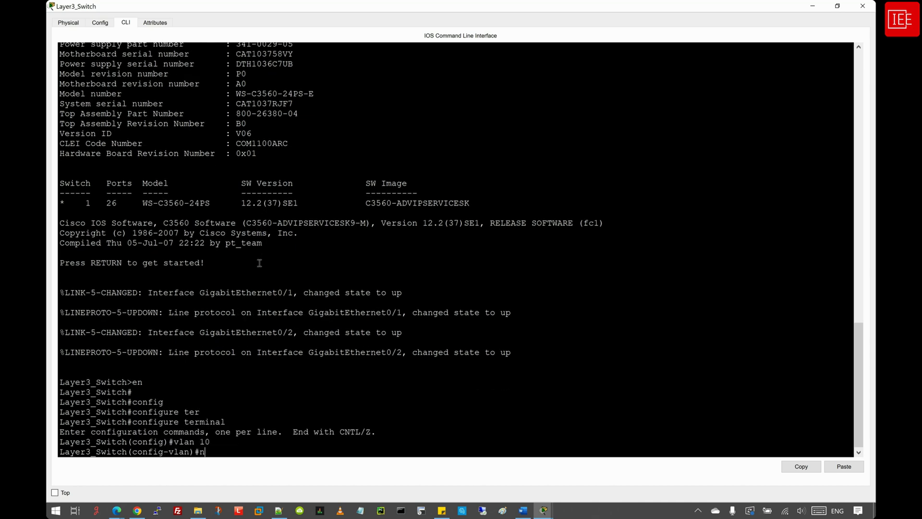
pyautogui.write('ame "VLAN"')
pyautogui.press('Left')
pyautogui.write('VLAN 10')
pyautogui.press('Return')
pyautogui.press('Return')
# - Create VLAN 20 on the Layer 3 switch
pyautogui.press('Up')
pyautogui.press('Up')
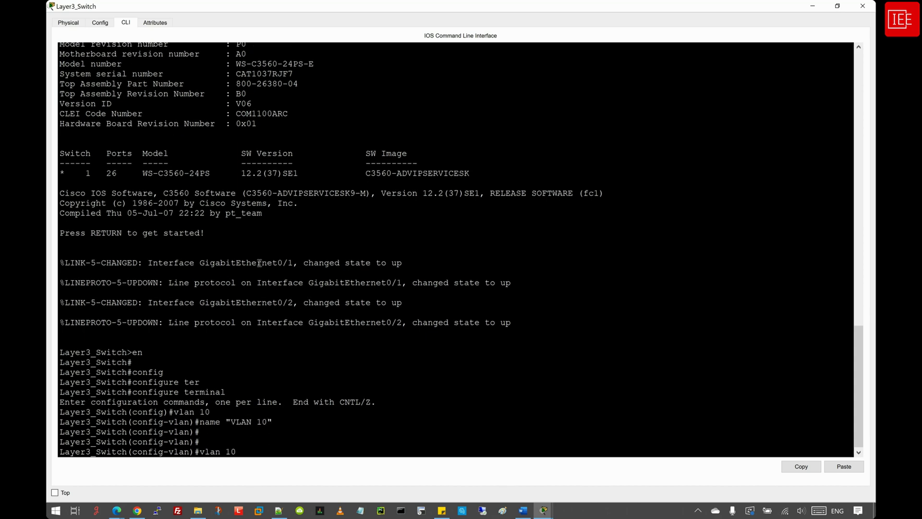
pyautogui.press('BackSpace')
pyautogui.press('BackSpace')
pyautogui.write('20')
pyautogui.press('Return')
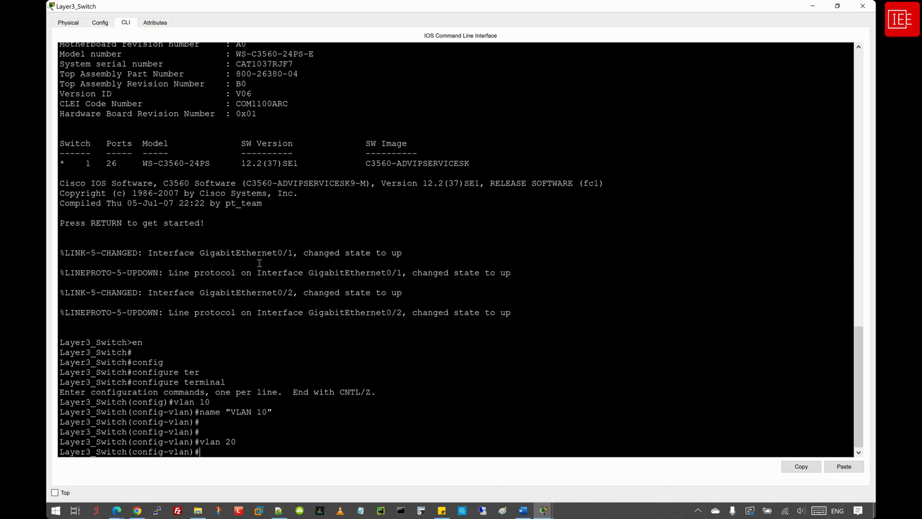
# - Give VLAN 20 the name "VLAN 20" in its VLAN configuration mode
pyautogui.press('Up')
pyautogui.press('Up')
pyautogui.press('Left')
pyautogui.press('Left')
pyautogui.press('BackSpace')
pyautogui.write('2')
pyautogui.press('Return')
pyautogui.press('Return')
pyautogui.press('Return')
pyautogui.press('Return')
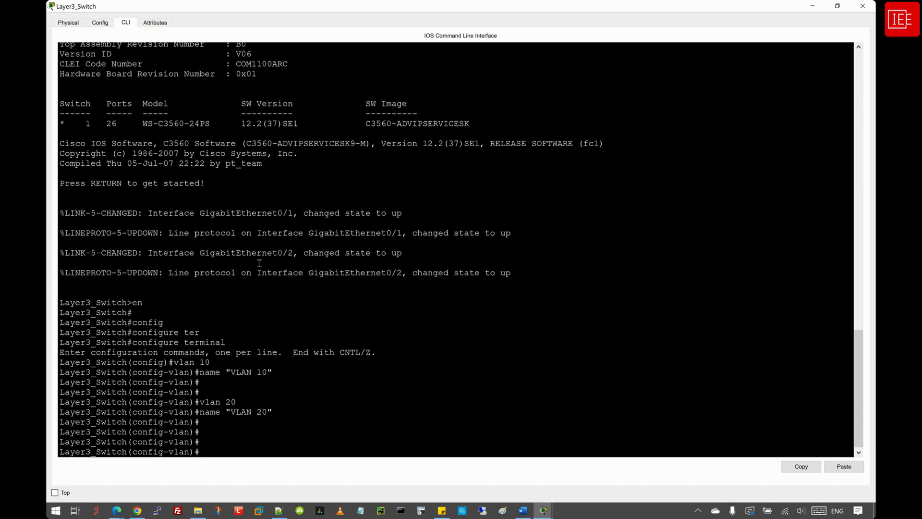
# - Leave VLAN configuration with the end command and return to privileged EXEC mode on the switch
pyautogui.write('end')
pyautogui.press('Return')
pyautogui.press('Return')
pyautogui.press('Return')
pyautogui.press('Return')
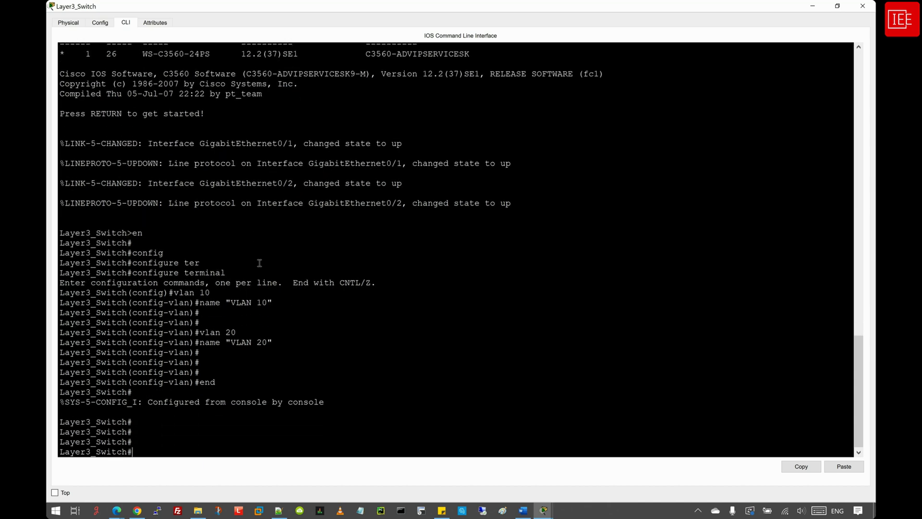
# - Run show vlan brief on the switch and check the entries for VLANs 10 and 20
pyautogui.write('sh')
pyautogui.press('Tab')
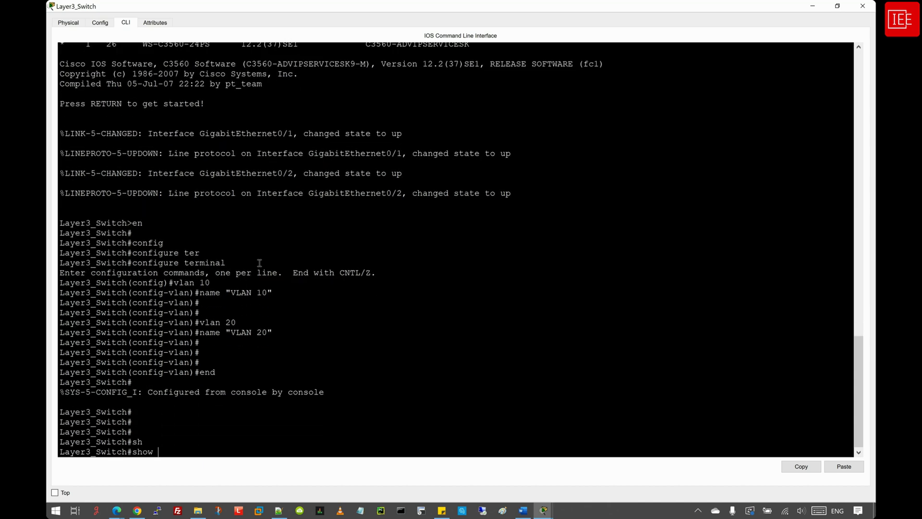
pyautogui.write('vl')
pyautogui.press('Tab')
pyautogui.write('br')
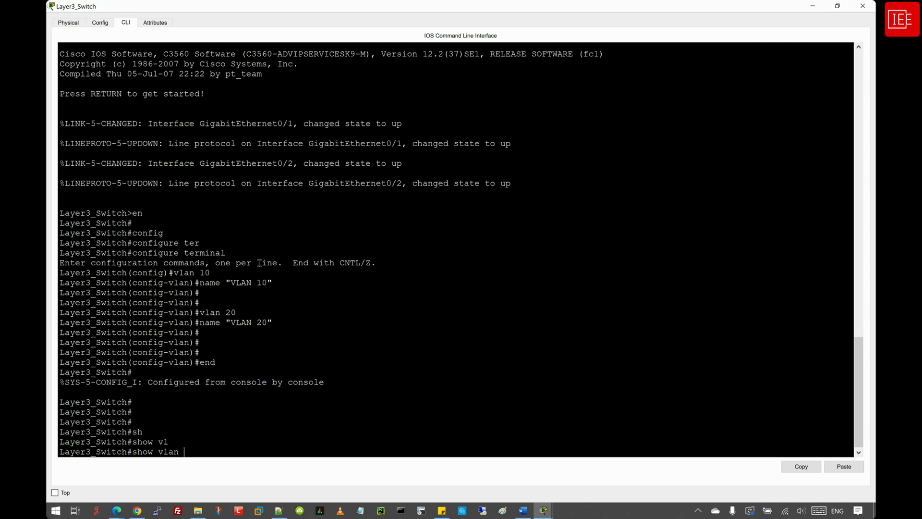
pyautogui.press('Tab')
pyautogui.press('Return')
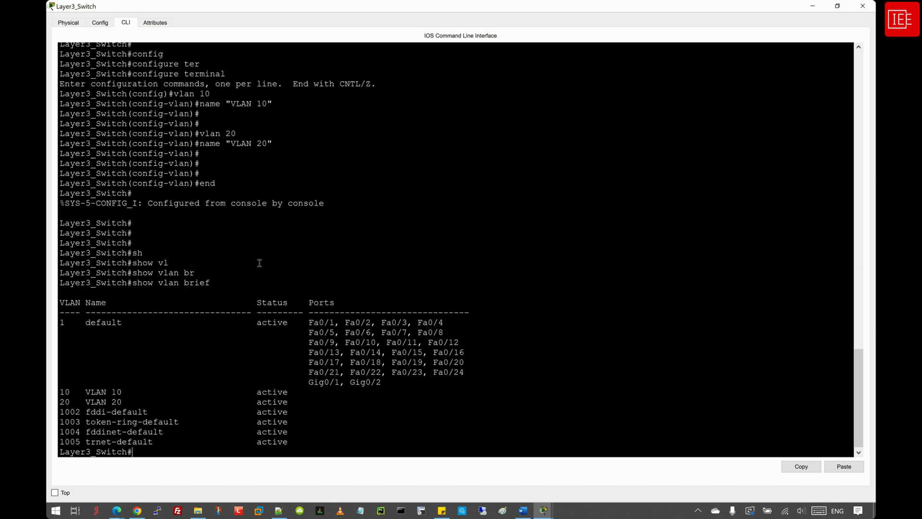
pyautogui.moveTo(296, 402); pyautogui.dragTo(48, 392)
pyautogui.click(109, 402)
# - Enter global configuration mode on the Layer 3 switch with the configure terminal command
pyautogui.click(175, 452)
pyautogui.write('config')
pyautogui.press('Tab')
pyautogui.write('ter')
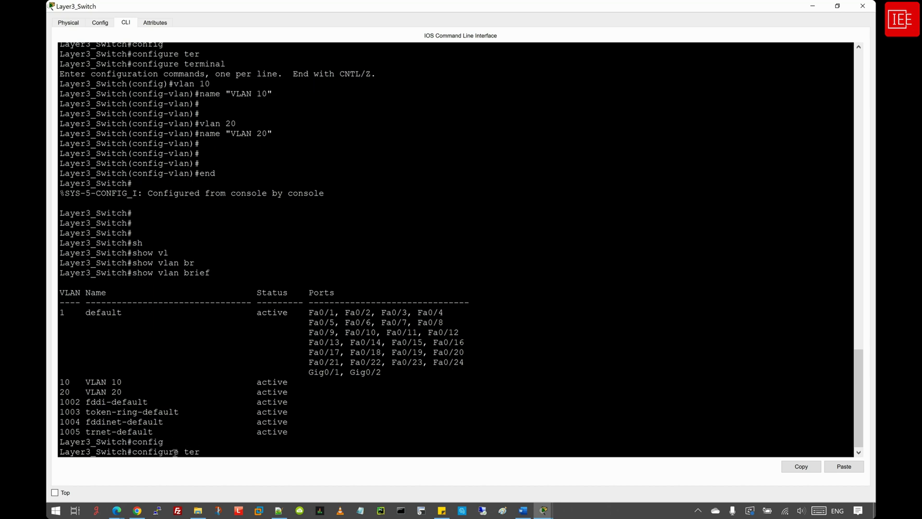
pyautogui.press('Tab')
pyautogui.press('Return')
pyautogui.press('Return')
# - Enter interface gigabitEthernet 0/1 and give it the description "Link to PC1 - VLAN 10"
pyautogui.write('inter')
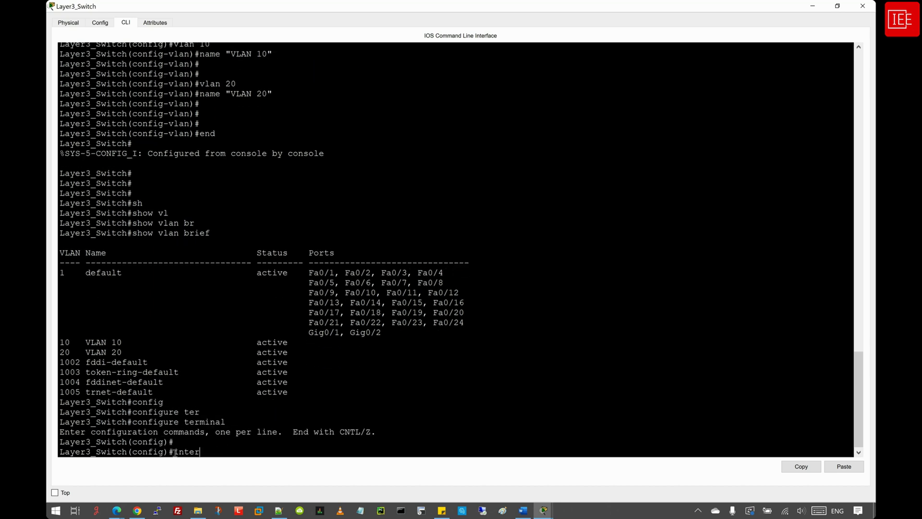
pyautogui.press('Tab')
pyautogui.write('gig')
pyautogui.press('Tab')
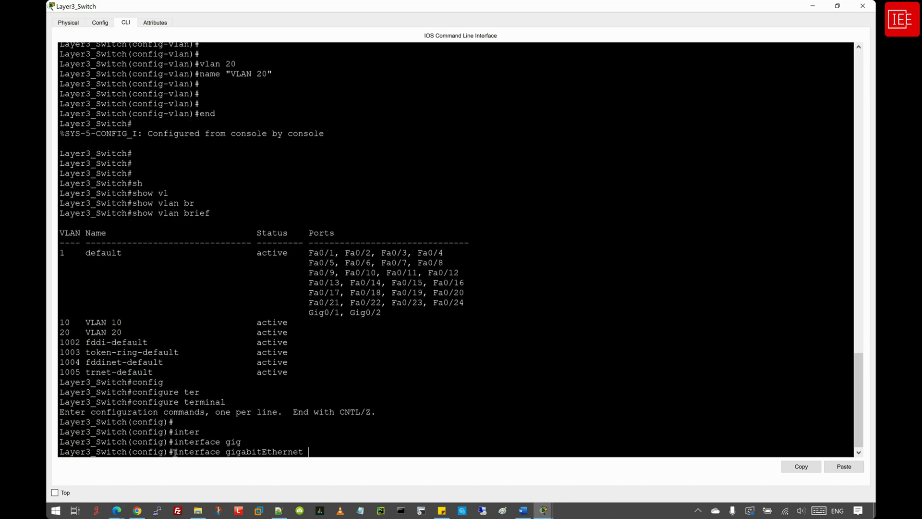
pyautogui.write('0/1')
pyautogui.press('Return')
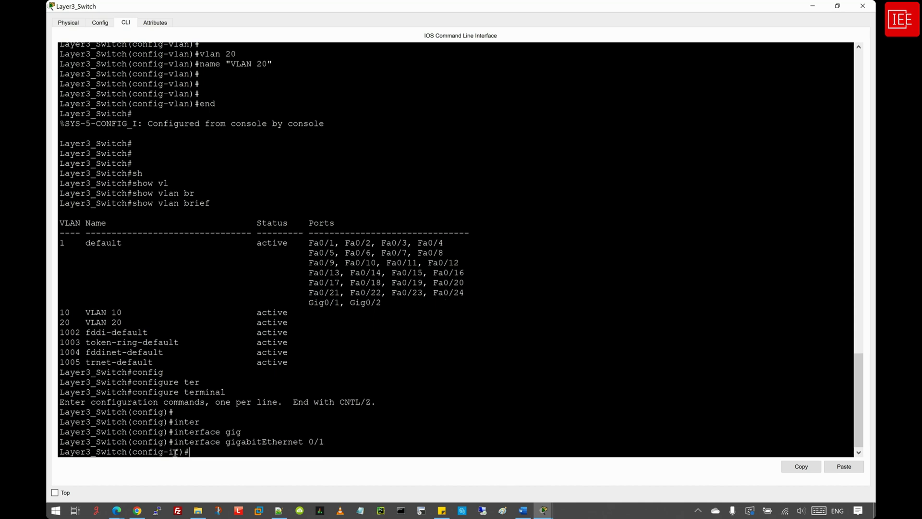
pyautogui.write('desc')
pyautogui.press('Tab')
pyautogui.write('""')
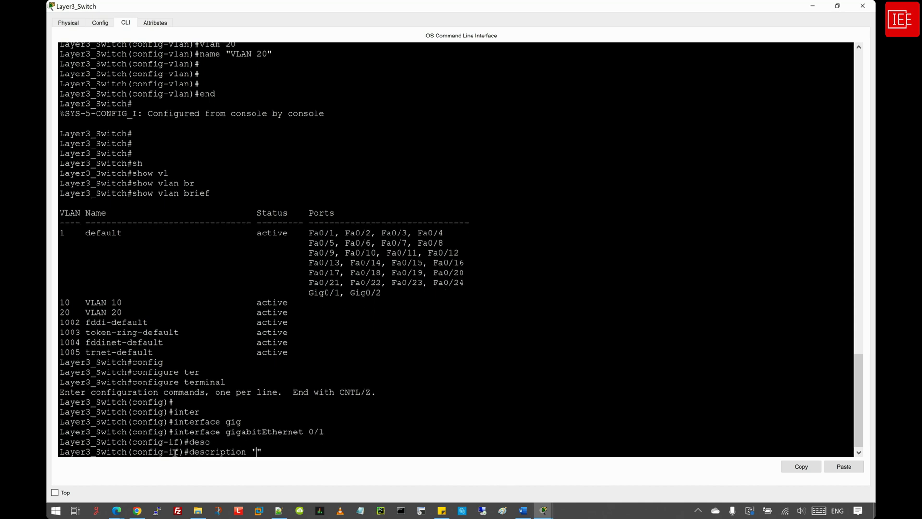
pyautogui.write('Link to PC1 - VLAN 10')
pyautogui.press('Return')
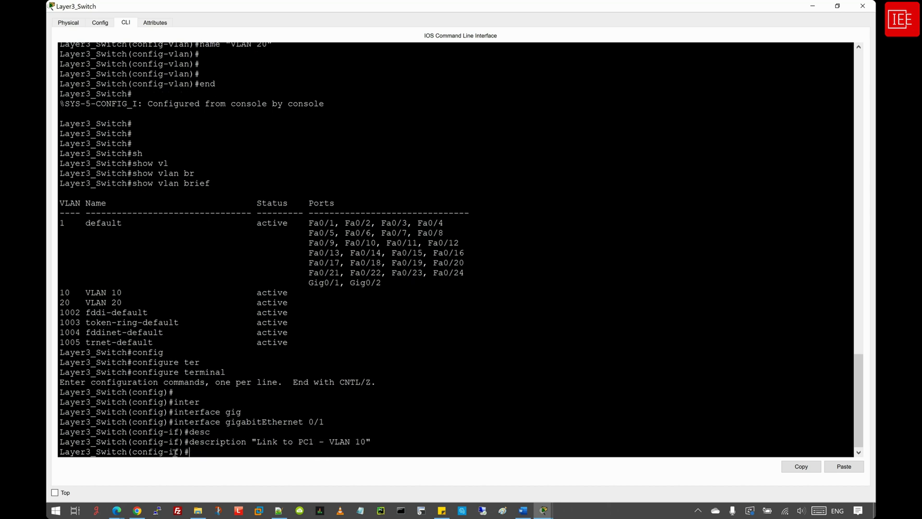
# - Set gigabitEthernet 0/1 to access mode with the switchport mode access command
pyautogui.write('swi')
pyautogui.press('Tab')
pyautogui.write('mod')
pyautogui.press('Tab')
pyautogui.write('ac')
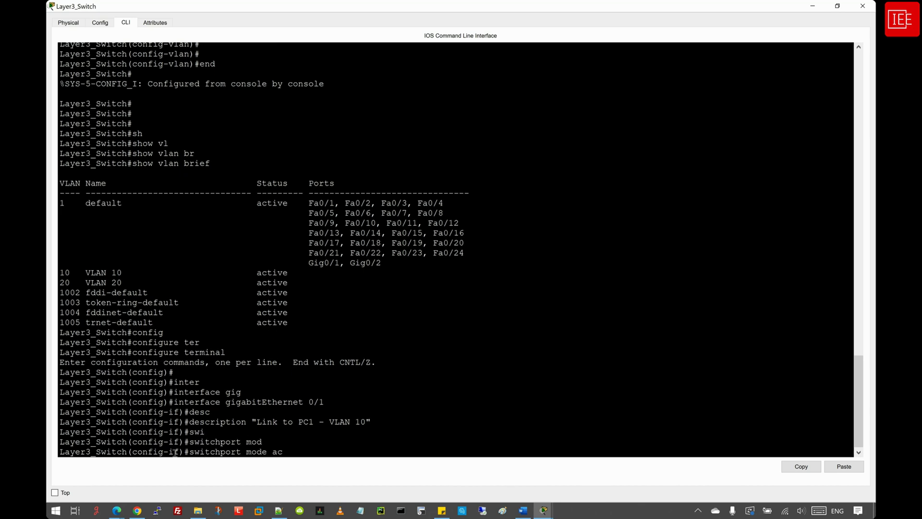
pyautogui.write('c')
pyautogui.press('Tab')
pyautogui.press('Return')
# - Assign gigabitEthernet 0/1 to access VLAN 10 and exit to global configuration mode
pyautogui.write('sw')
pyautogui.press('Tab')
pyautogui.write('acc')
pyautogui.press('Tab')
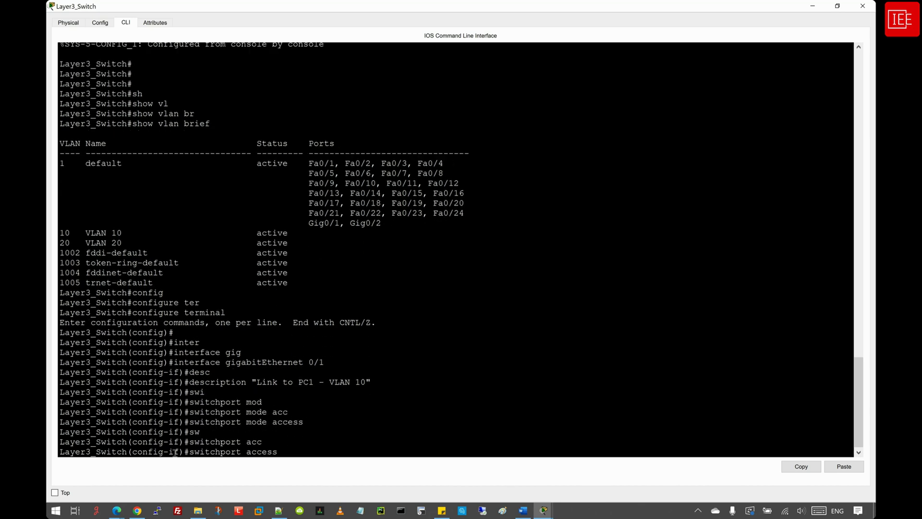
pyautogui.write('vl')
pyautogui.press('Tab')
pyautogui.write('10')
pyautogui.press('Return')
pyautogui.press('Return')
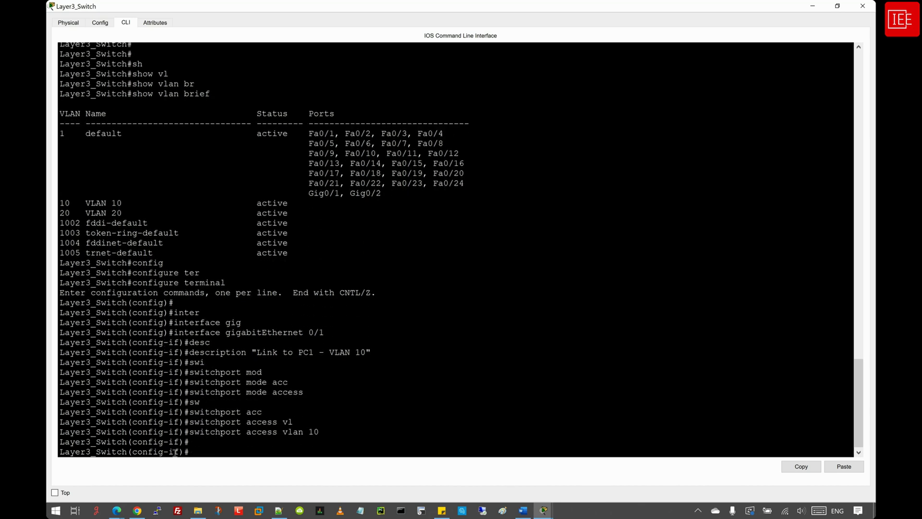
pyautogui.write('exit')
pyautogui.press('Return')
pyautogui.press('Return')
pyautogui.press('Return')
pyautogui.press('Return')
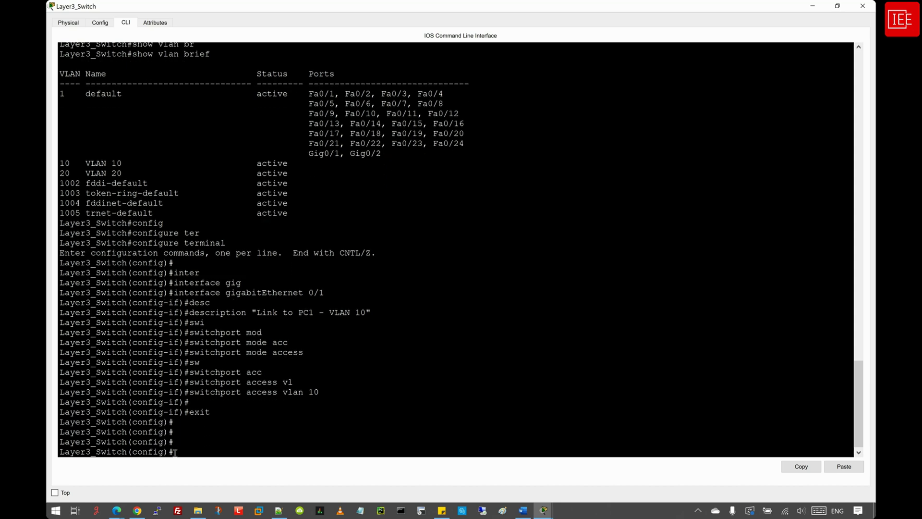
# - Enter interface gigabitEthernet 0/2 and give it the description "Link to PC2 - VLAN 20"
pyautogui.write('inter')
pyautogui.press('Tab')
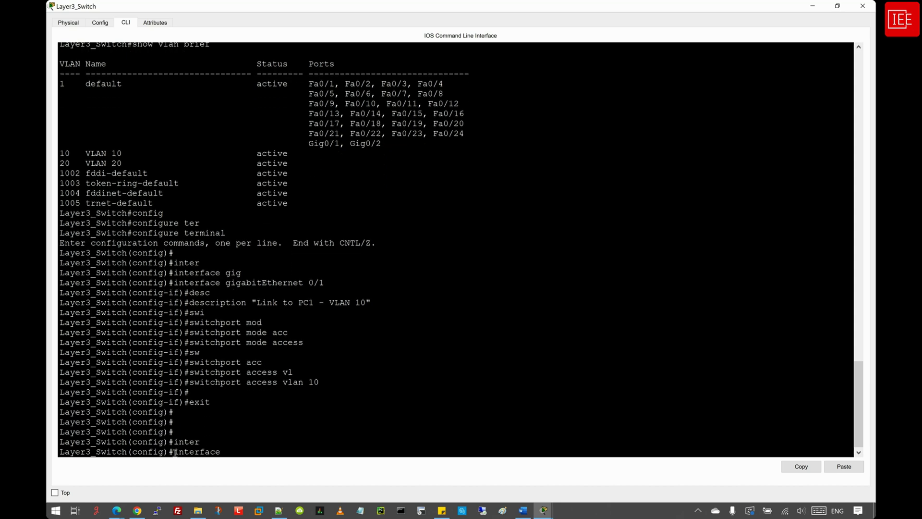
pyautogui.write('gig')
pyautogui.press('Tab')
pyautogui.write('0/')
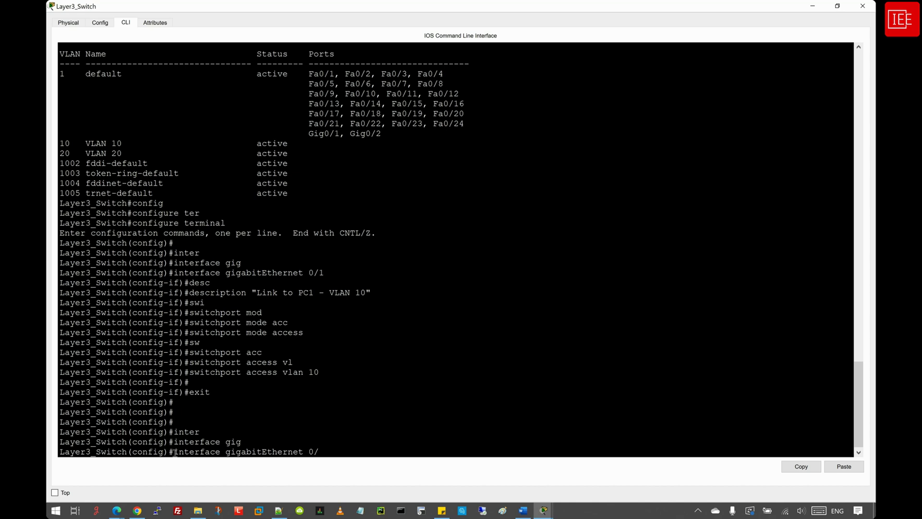
pyautogui.write('2')
pyautogui.press('Return')
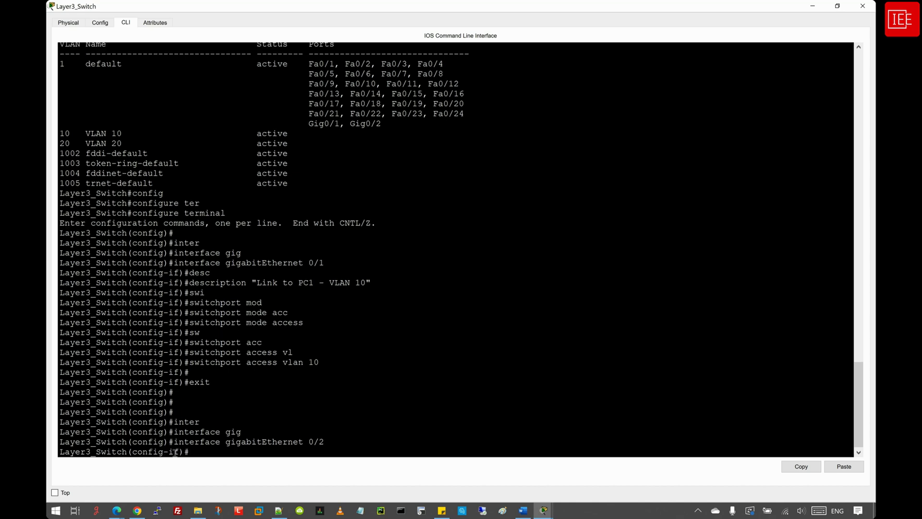
pyautogui.write('desc')
pyautogui.press('Tab')
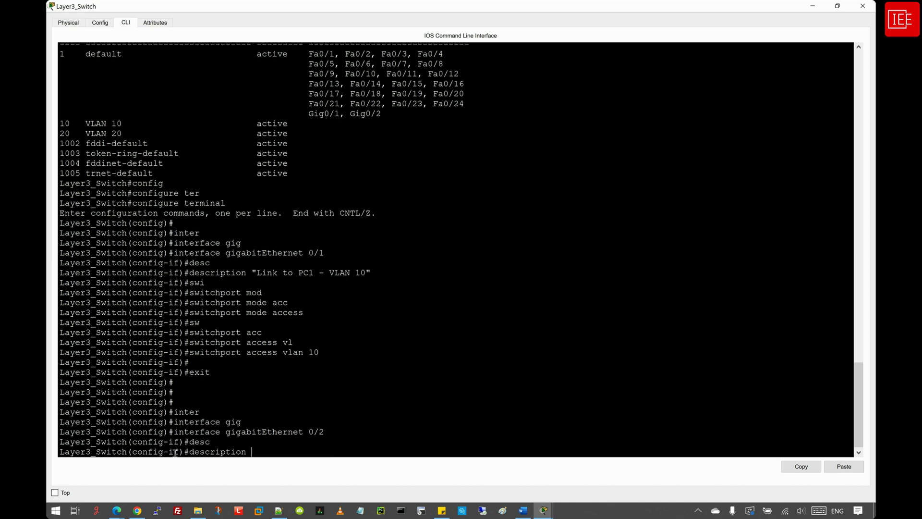
pyautogui.write('"Link to PC2 - VLAN20')
pyautogui.press('Return')
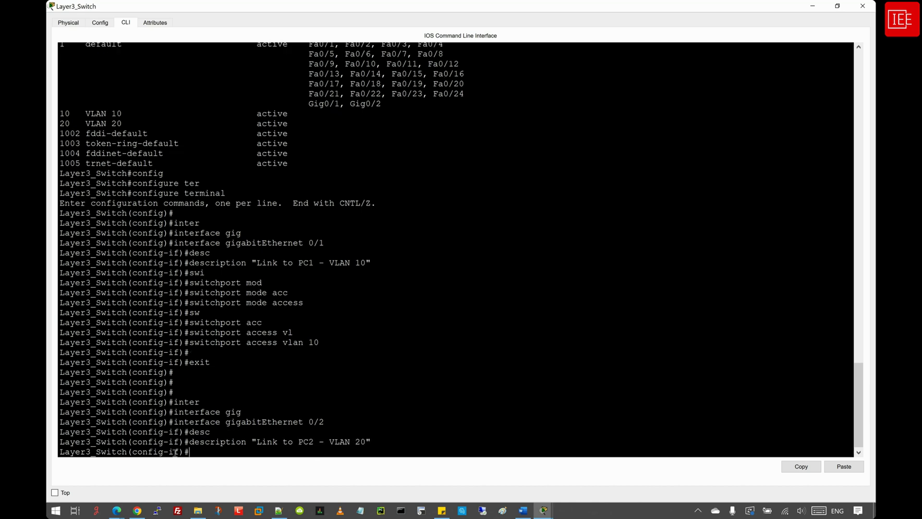
# - Set gigabitEthernet 0/2 to access mode with the switchport mode access command
pyautogui.write('swi')
pyautogui.press('Tab')
pyautogui.write('mo')
pyautogui.press('Tab')
pyautogui.write('a')
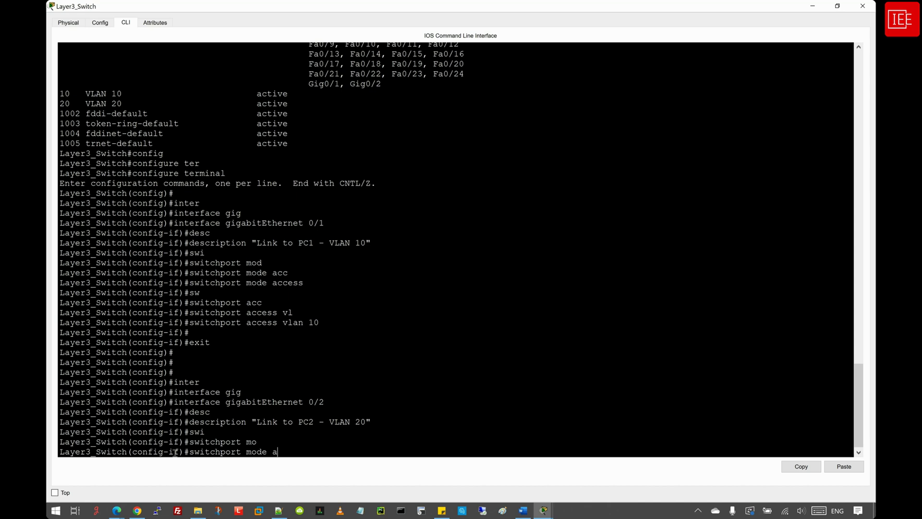
pyautogui.write('cc')
pyautogui.press('Tab')
pyautogui.press('Return')
# - Assign gigabitEthernet 0/2 to VLAN 20 with the switchport access vlan command
pyautogui.write('sw')
pyautogui.press('Tab')
pyautogui.write('acc')
pyautogui.press('Tab')
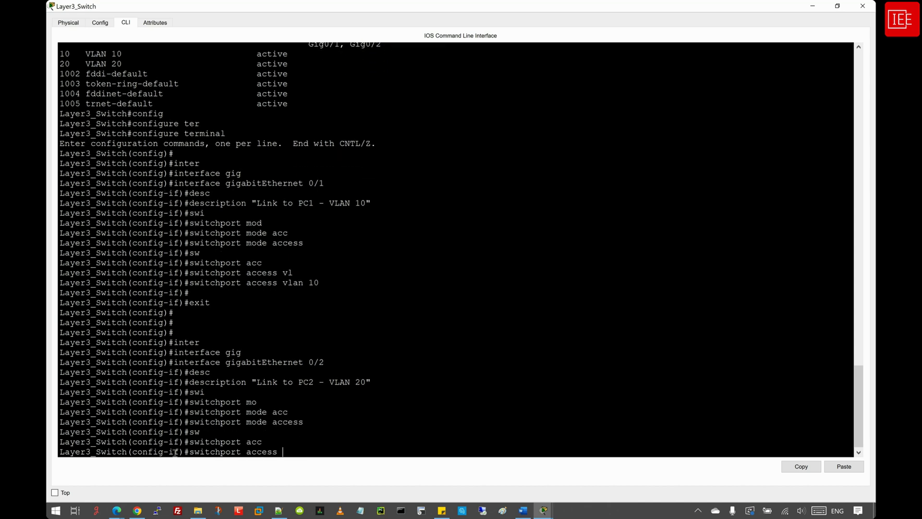
pyautogui.write('vl')
pyautogui.press('Tab')
pyautogui.write('20')
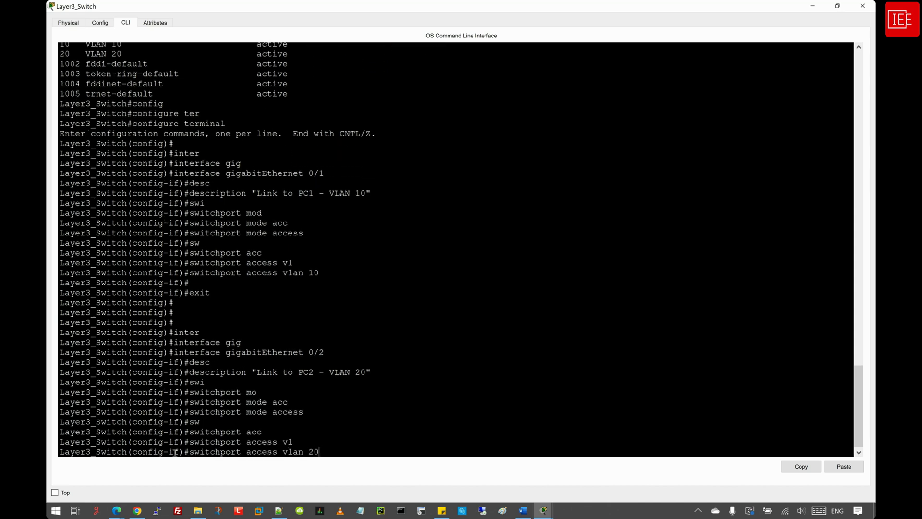
pyautogui.press('Return')
pyautogui.press('Return')
pyautogui.press('Return')
pyautogui.press('Return')
# - Leave interface configuration with the end command and return to privileged EXEC mode
pyautogui.write('end')
pyautogui.press('Return')
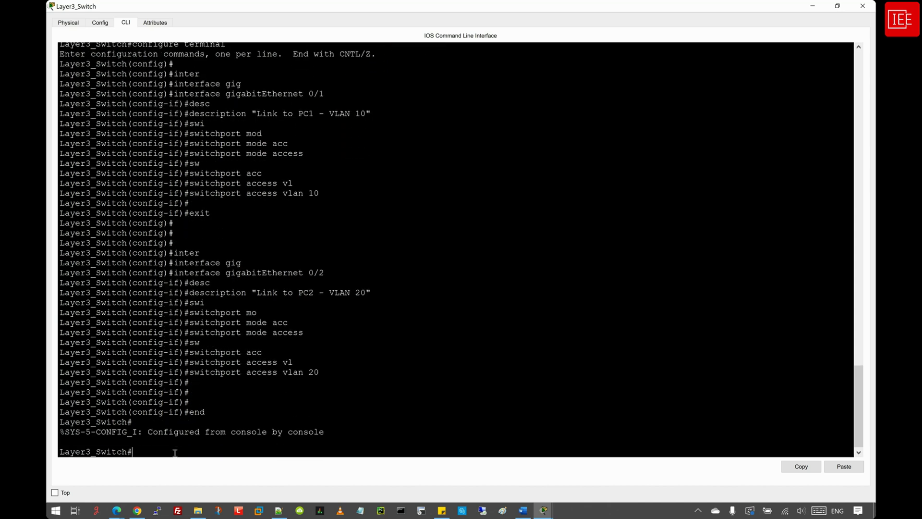
pyautogui.press('Return')
pyautogui.press('Return')
pyautogui.press('Return')
pyautogui.press('Return')
pyautogui.press('Return')
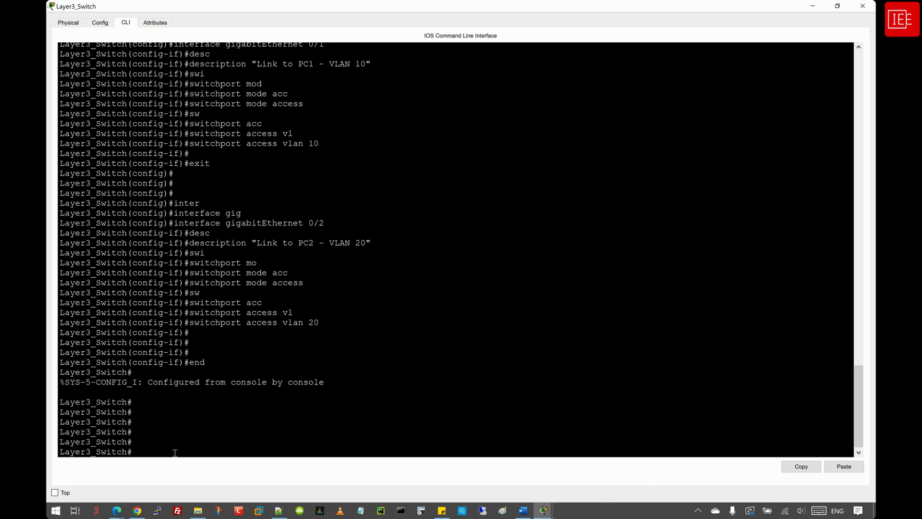
# - Run show running-config | section GigabitEthernet0/1$ and review that interface's configuration
pyautogui.write('sh')
pyautogui.press('Tab')
pyautogui.write('run')
pyautogui.press('Tab')
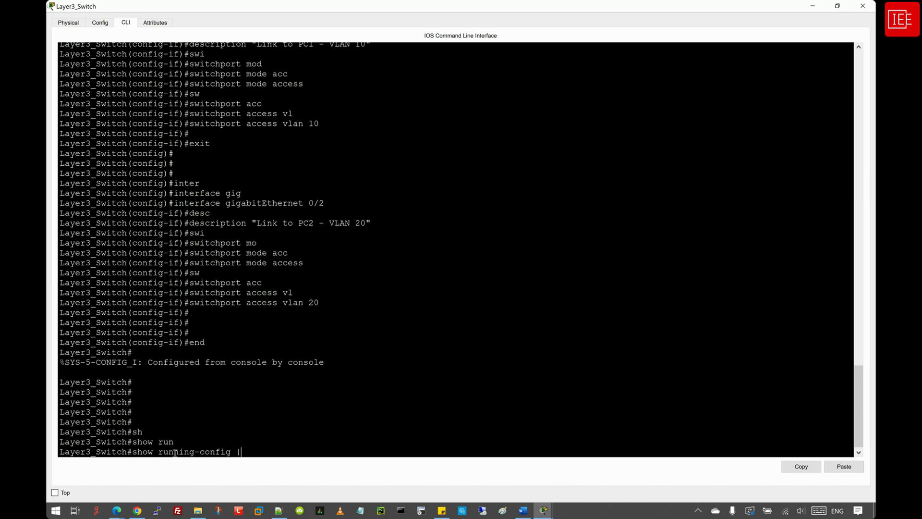
pyautogui.write('| sec')
pyautogui.press('Tab')
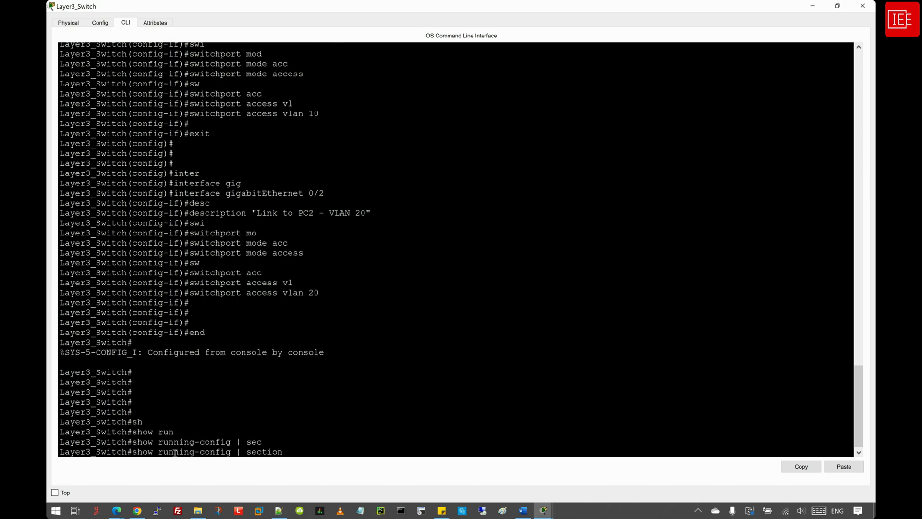
pyautogui.write('GigabitEthernet0')
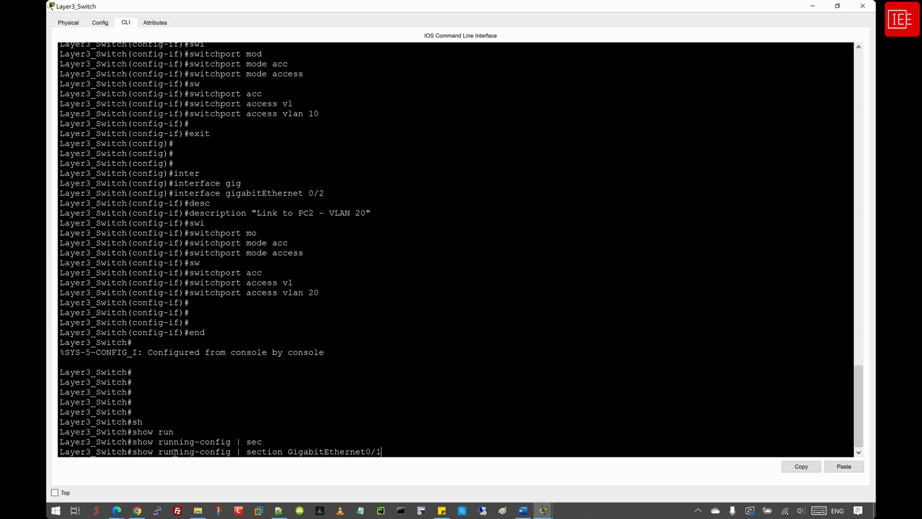
pyautogui.write('/1')
pyautogui.press('Return')
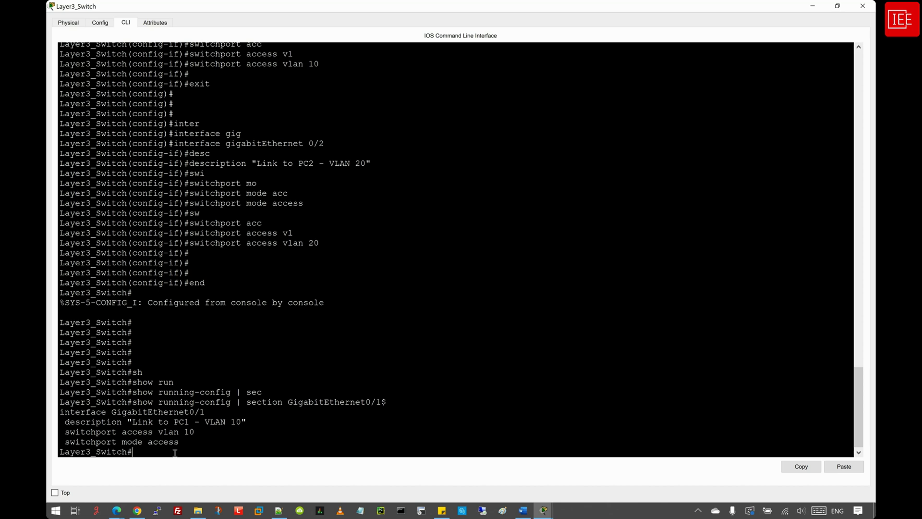
pyautogui.moveTo(179, 442); pyautogui.dragTo(59, 412)
# - Rerun the filtered running-config command for GigabitEthernet0/2$ and review the description and access VLAN settings
pyautogui.click(239, 450)
pyautogui.press('Up')
pyautogui.press('Left')
pyautogui.press('BackSpace')
pyautogui.write('2')
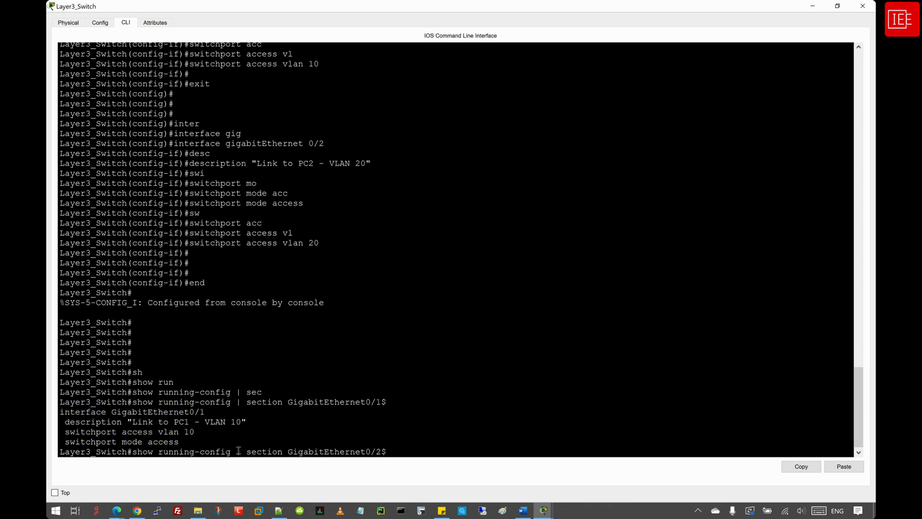
pyautogui.press('Return')
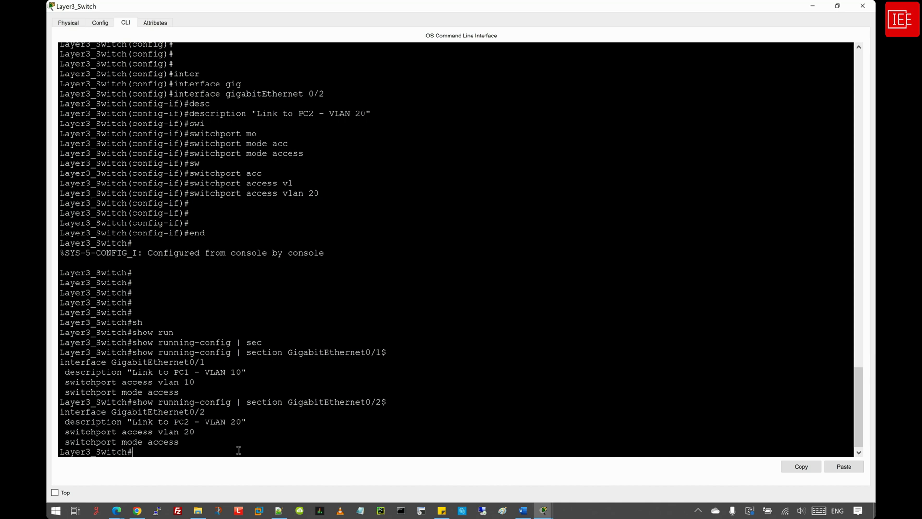
pyautogui.moveTo(198, 448); pyautogui.dragTo(58, 411)
pyautogui.click(138, 424)
pyautogui.moveTo(174, 421); pyautogui.dragTo(190, 422)
# - Run show vlan brief again and check which ports are assigned to VLANs 10 and 20
pyautogui.click(172, 450)
pyautogui.press('Return')
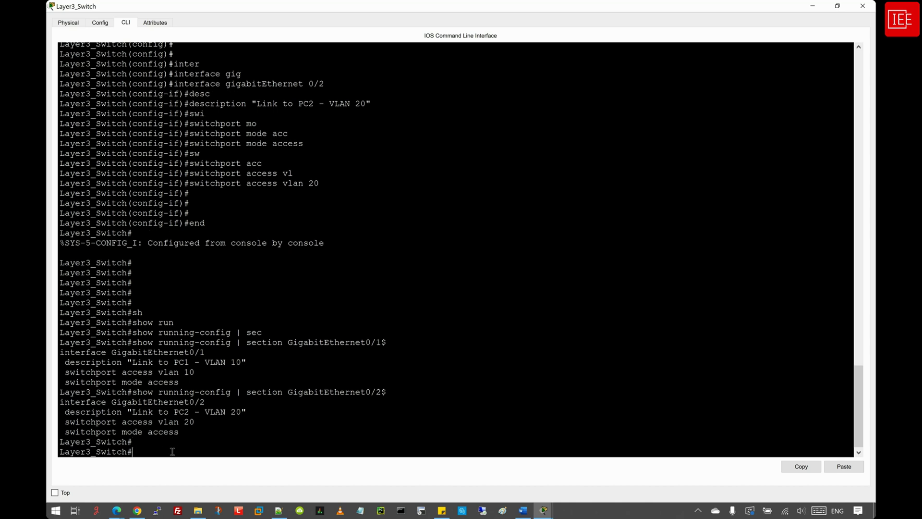
pyautogui.write('sh')
pyautogui.press('Tab')
pyautogui.write('bvl')
pyautogui.press('Tab')
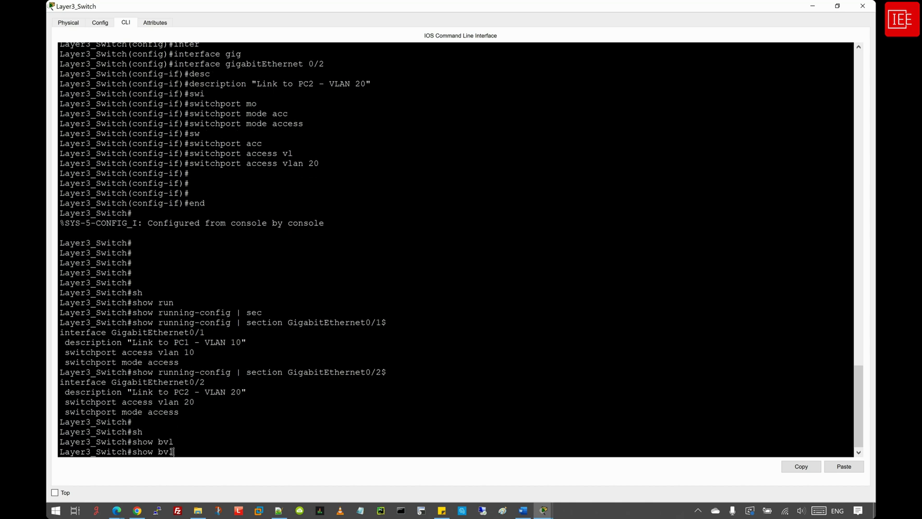
pyautogui.press('BackSpace')
pyautogui.press('BackSpace')
pyautogui.press('BackSpace')
pyautogui.write('vl')
pyautogui.press('Tab')
pyautogui.write('br')
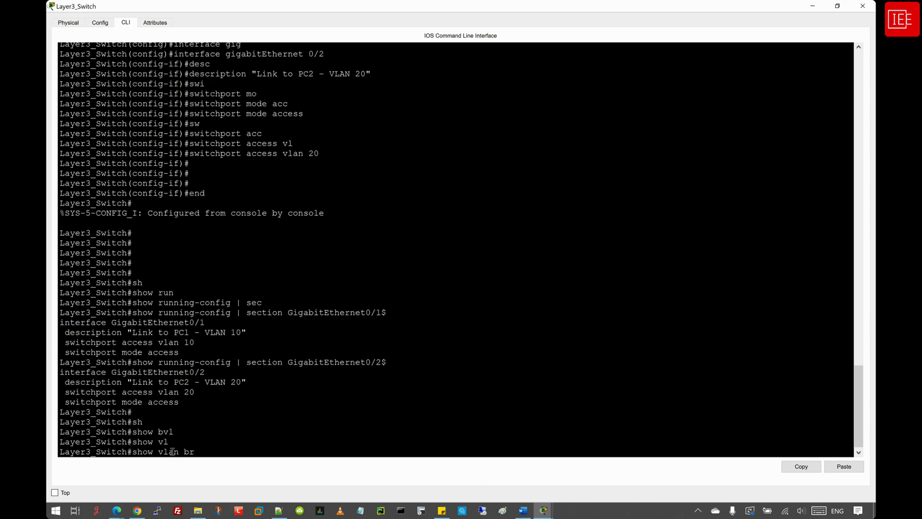
pyautogui.press('Tab')
pyautogui.press('Return')
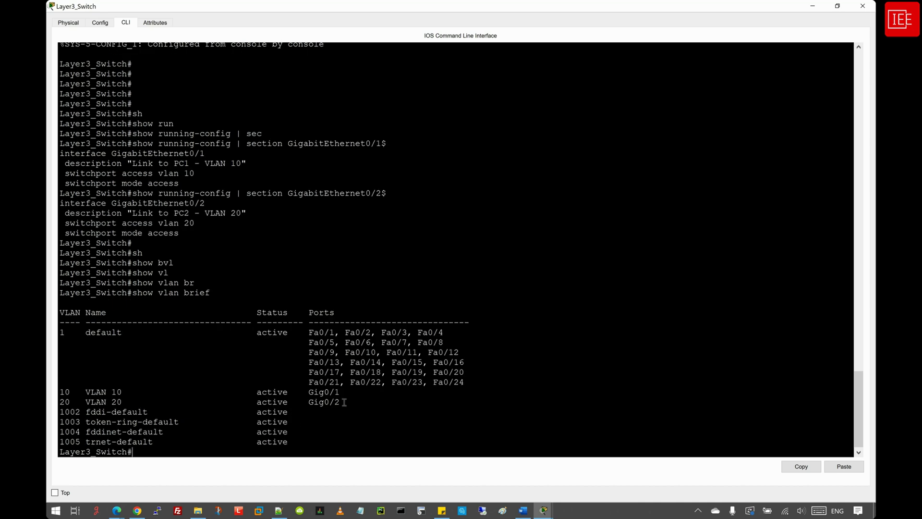
pyautogui.moveTo(341, 403); pyautogui.dragTo(58, 391)
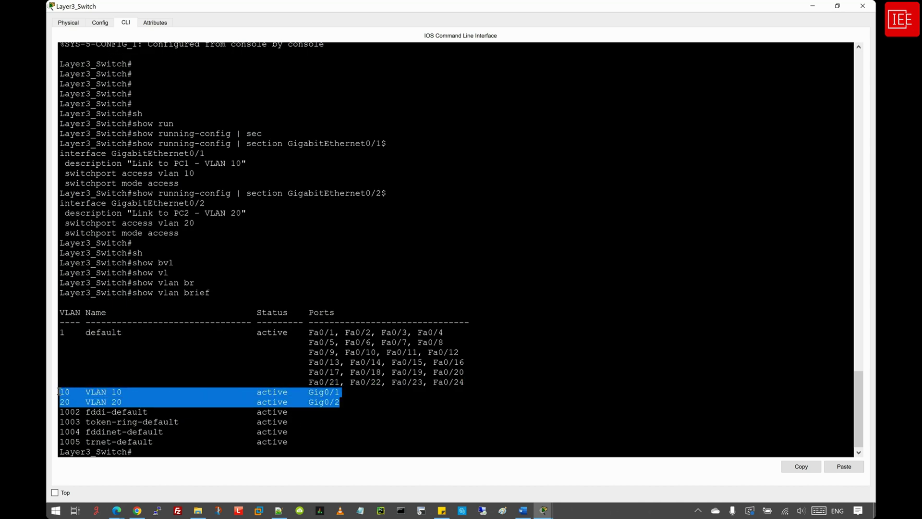
pyautogui.click(125, 402)
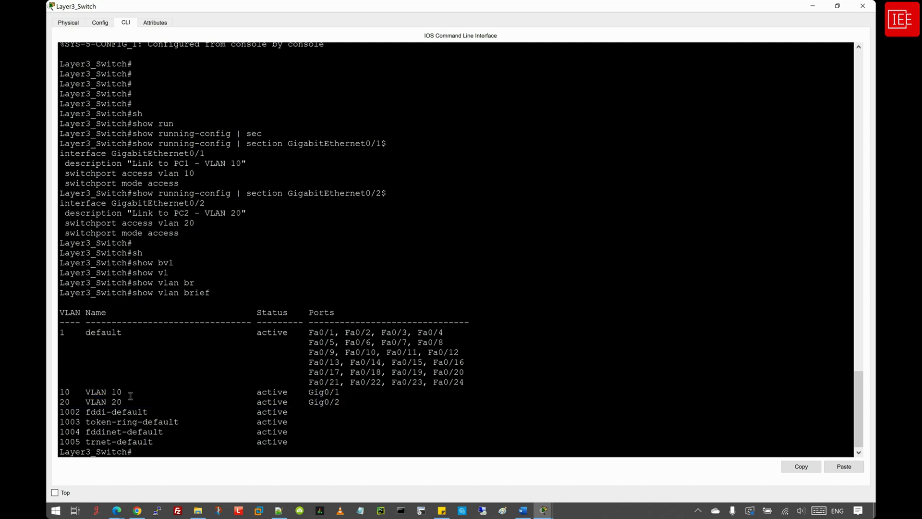
# - Examine the VLAN 10 and VLAN 20 rows and their assigned ports in the VLAN table
pyautogui.moveTo(128, 393); pyautogui.dragTo(58, 391)
pyautogui.moveTo(353, 402); pyautogui.dragTo(56, 402)
pyautogui.click(161, 450)
pyautogui.press('Return')
pyautogui.press('Return')
# - Run show interfaces gigabitEthernet 0/1 to display the port's status and description
pyautogui.write('s')
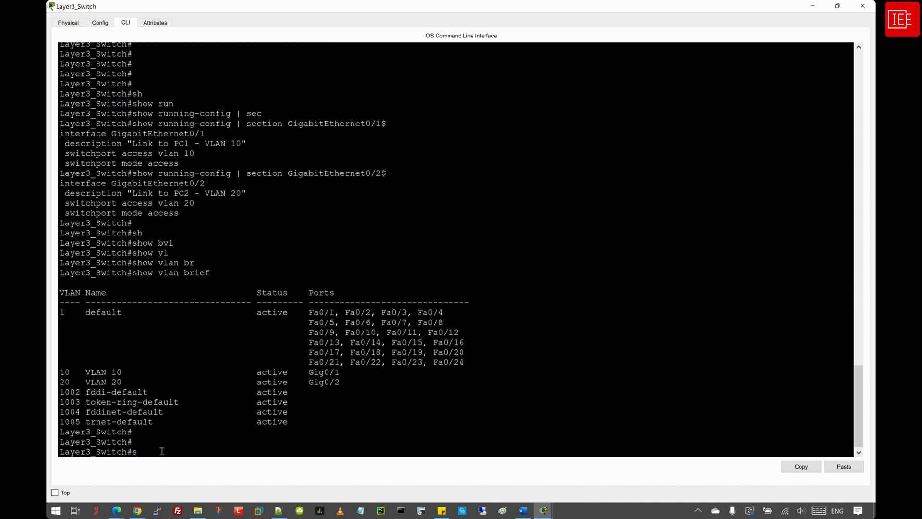
pyautogui.write('how')
pyautogui.press('Tab')
pyautogui.write('inter')
pyautogui.press('Tab')
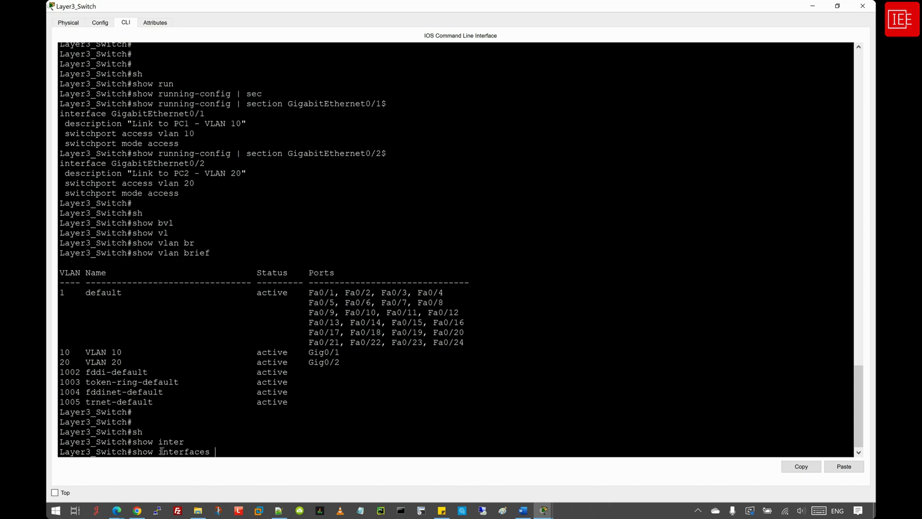
pyautogui.write('gig')
pyautogui.press('Tab')
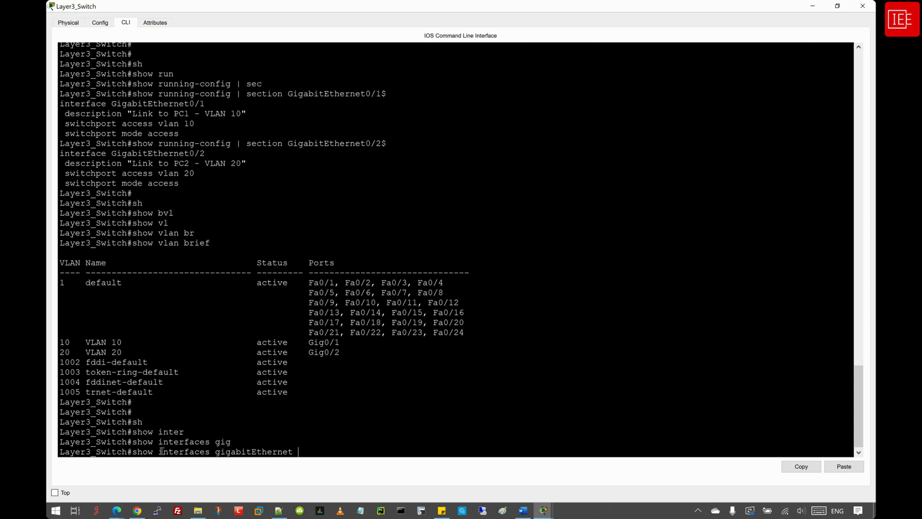
pyautogui.write('0/1')
pyautogui.press('Return')
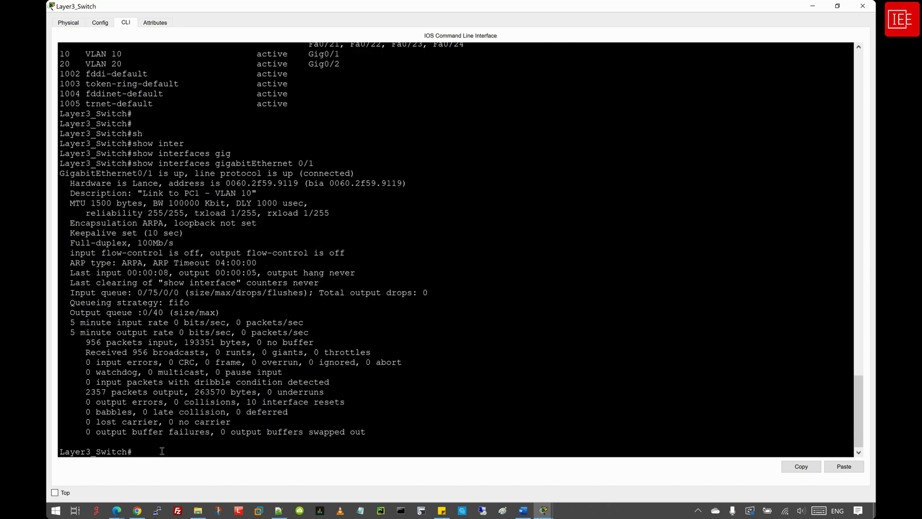
# - Run show interfaces gigabitEthernet 0/1 switchport and check the port's access mode VLAN
pyautogui.press('Up')
pyautogui.write('swi')
pyautogui.press('Tab')
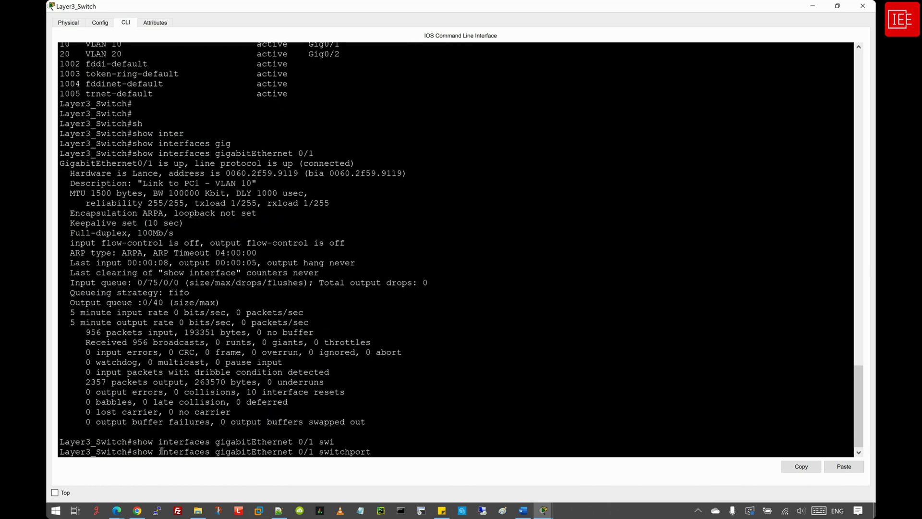
pyautogui.press('Return')
pyautogui.press('space')
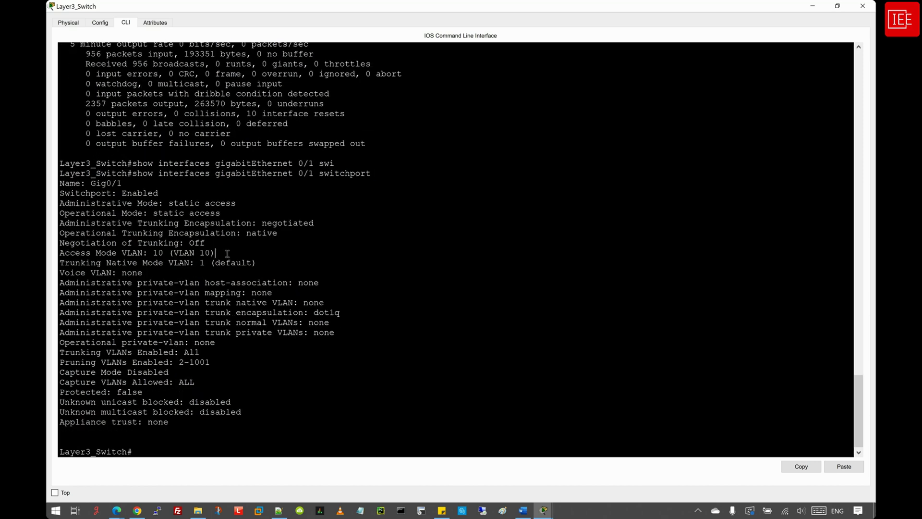
pyautogui.moveTo(227, 253); pyautogui.dragTo(58, 255)
pyautogui.moveTo(152, 253); pyautogui.dragTo(48, 255)
pyautogui.click(164, 451)
# - Enter global configuration mode on the switch with configure terminal
pyautogui.press('Return')
pyautogui.press('Return')
pyautogui.write('co')
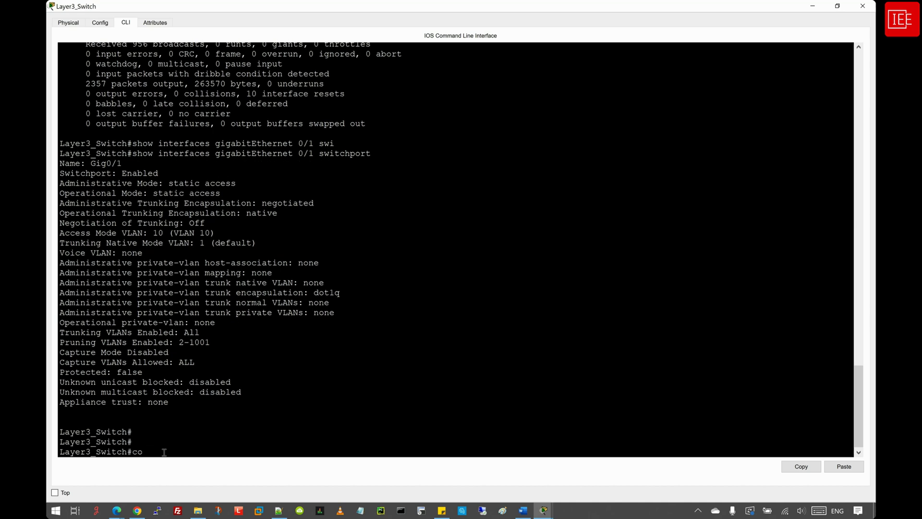
pyautogui.write('nfig')
pyautogui.press('Tab')
pyautogui.write('ter')
pyautogui.press('Tab')
pyautogui.press('Return')
pyautogui.press('Return')
pyautogui.press('Return')
pyautogui.press('Return')
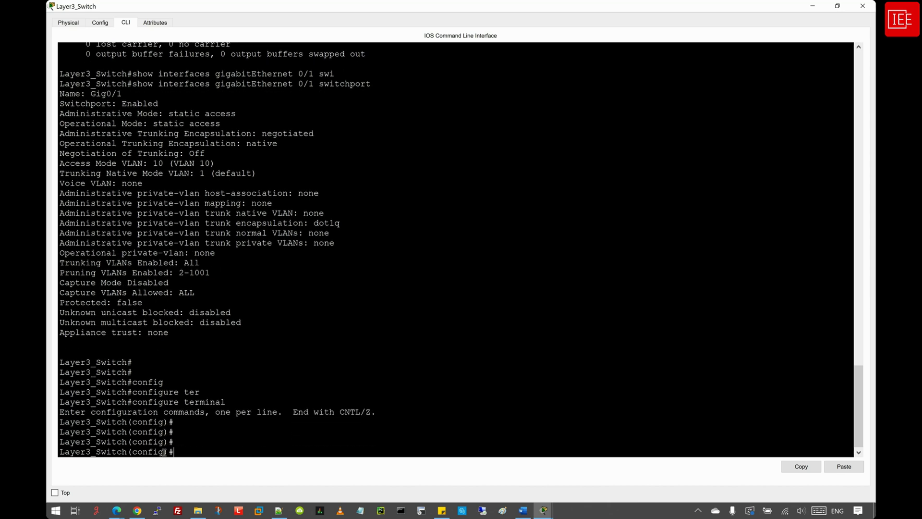
# - Create the VLAN 10 switch virtual interface with interface vlan 10 and enter its configuration mode
pyautogui.write('inter')
pyautogui.press('Tab')
pyautogui.write('vl')
pyautogui.press('Tab')
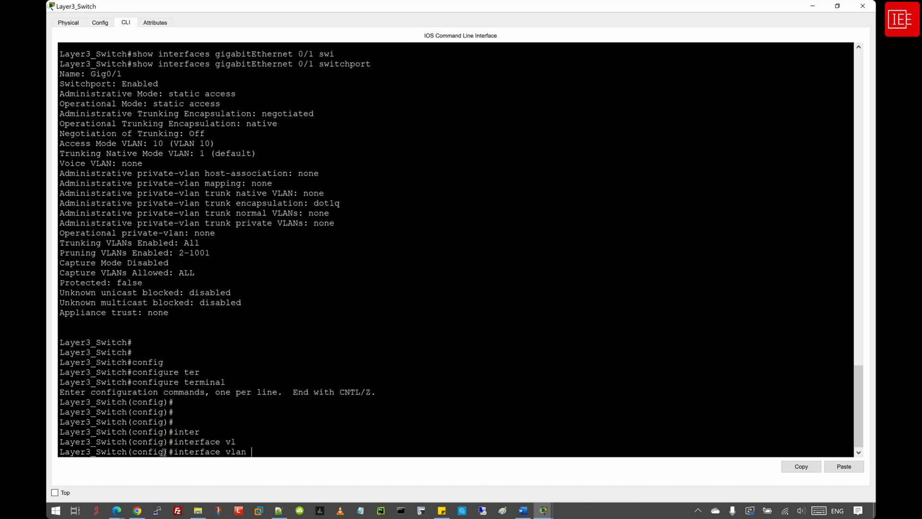
pyautogui.write('10')
pyautogui.press('Return')
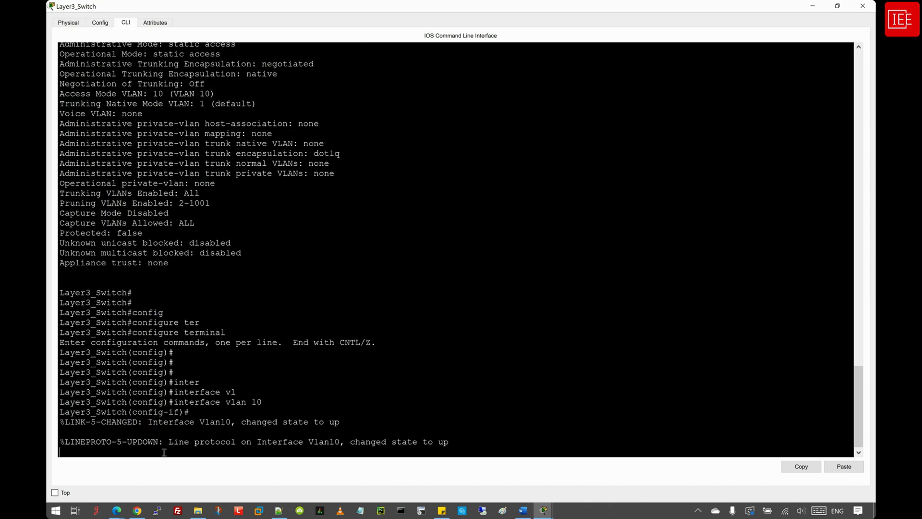
pyautogui.press('Return')
pyautogui.press('Return')
# - Set the VLAN 10 interface description to "SVI 10"
pyautogui.write('desc')
pyautogui.press('Tab')
pyautogui.write('""')
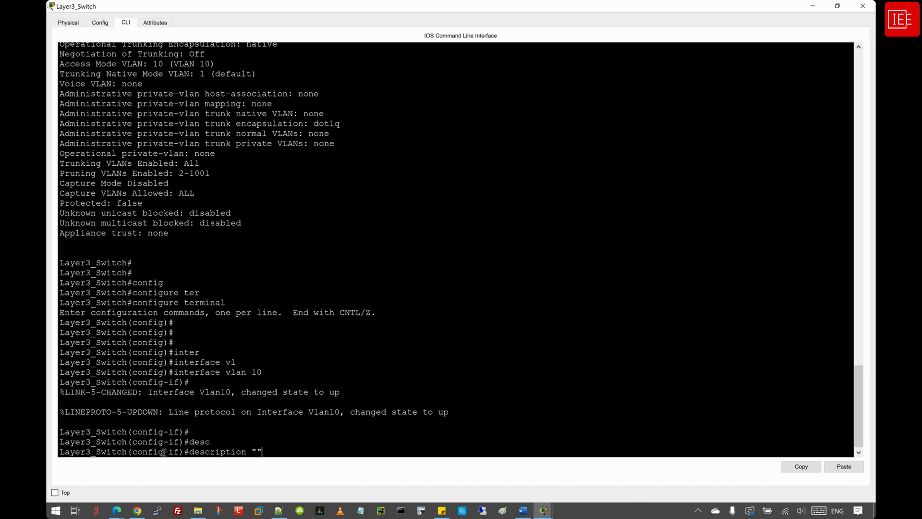
pyautogui.press('Left')
pyautogui.write('SVI 10')
pyautogui.press('Return')
pyautogui.press('Return')
# - Assign IP address 192.168.10.1 with mask 255.255.255.128 to the VLAN 10 interface
pyautogui.write('ip add')
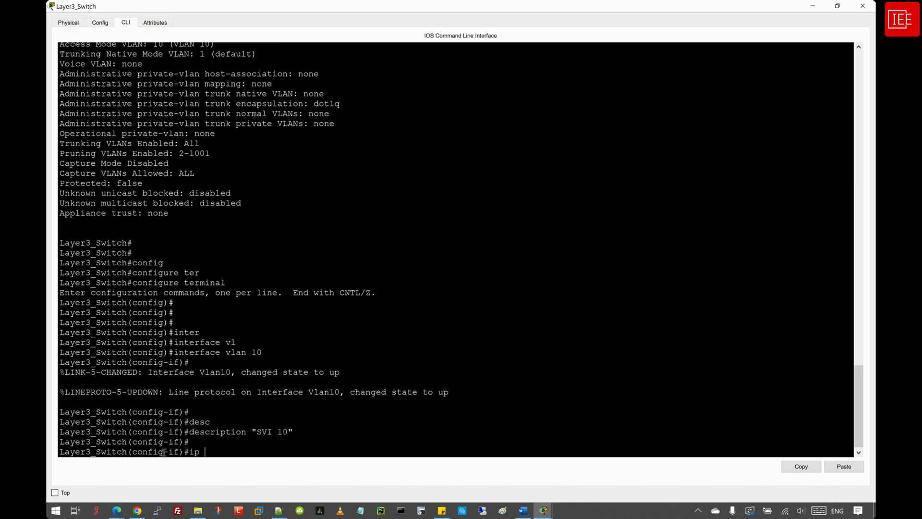
pyautogui.press('Tab')
pyautogui.write('192')
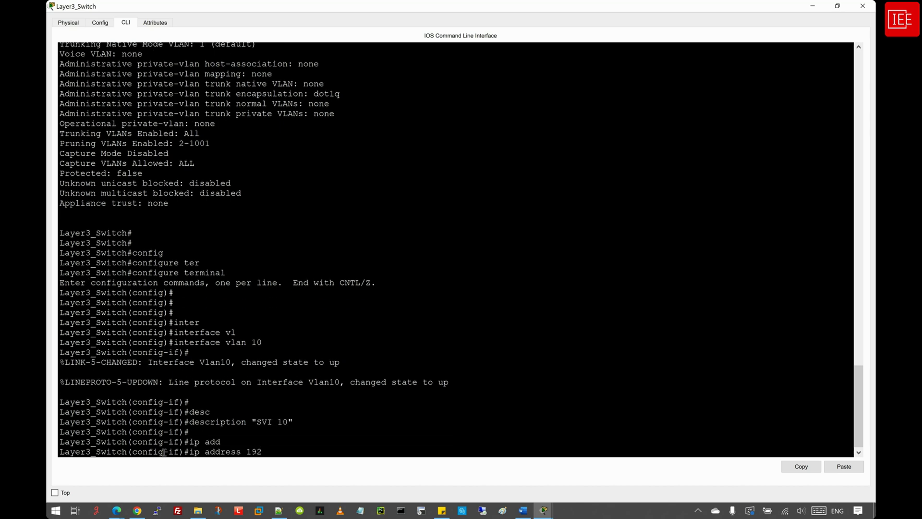
pyautogui.write('.168.10.1 255.255.255.128')
pyautogui.press('Return')
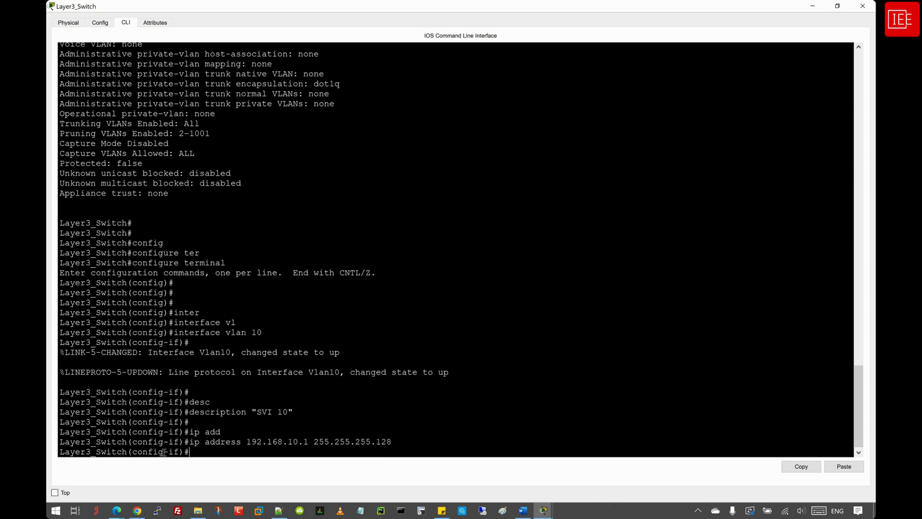
# - Exit the VLAN 10 interface and create the VLAN 20 switch virtual interface with interface vlan 20
pyautogui.write('exit')
pyautogui.press('Return')
pyautogui.press('Return')
pyautogui.press('Return')
pyautogui.press('Up')
pyautogui.press('Up')
pyautogui.press('Up')
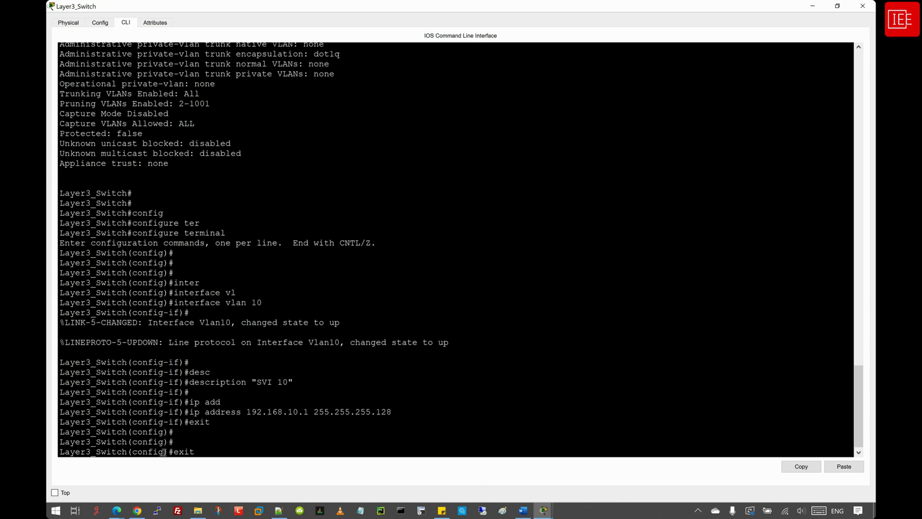
pyautogui.press('Up')
pyautogui.press('Return')
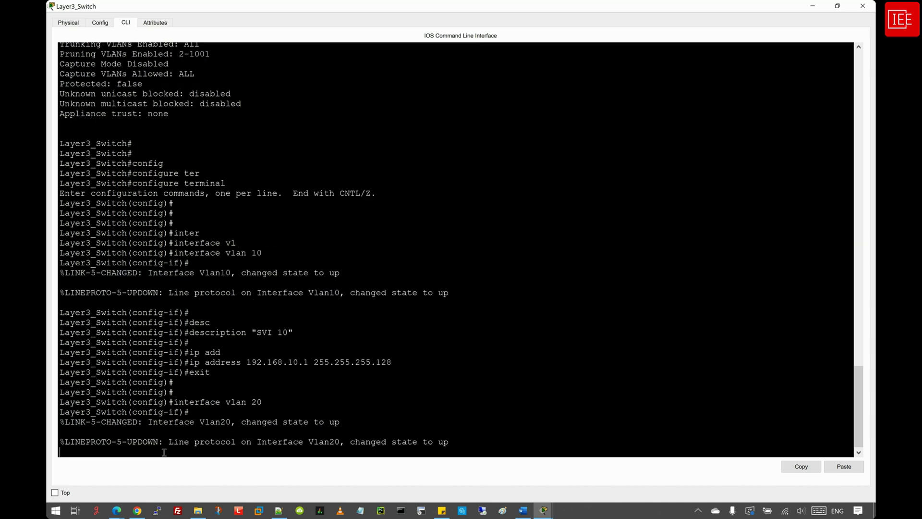
pyautogui.press('Return')
pyautogui.press('Return')
# - Set the VLAN 20 interface description to "SVI 20"
pyautogui.press('Up')
pyautogui.press('Up')
pyautogui.press('Up')
pyautogui.press('Up')
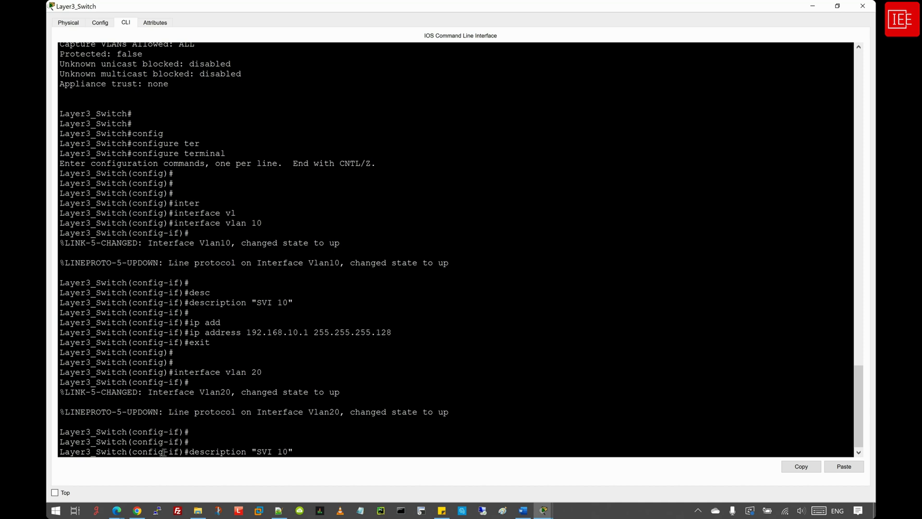
pyautogui.press('Return')
pyautogui.press('Return')
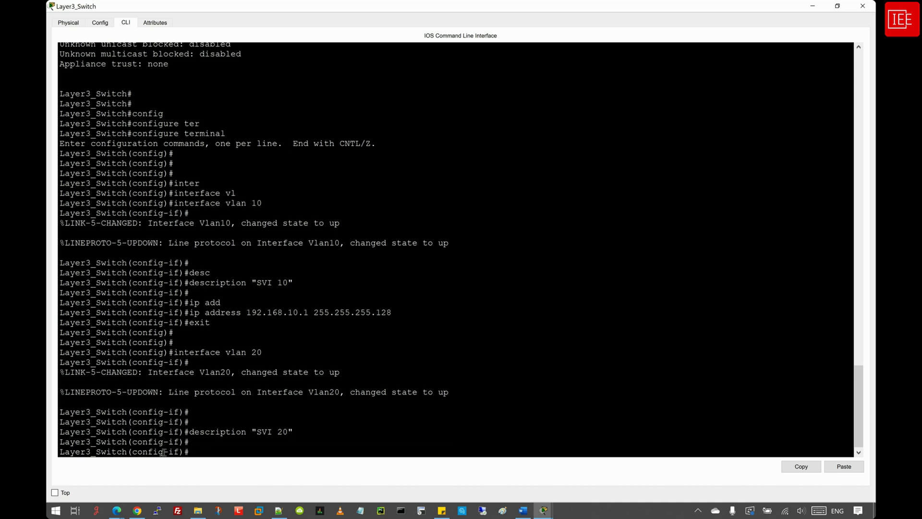
# - Assign IP address 192.168.20.1 with mask 255.255.255.128 to the VLAN 20 interface
pyautogui.press('Up')
pyautogui.press('Up')
pyautogui.press('Up')
pyautogui.press('Up')
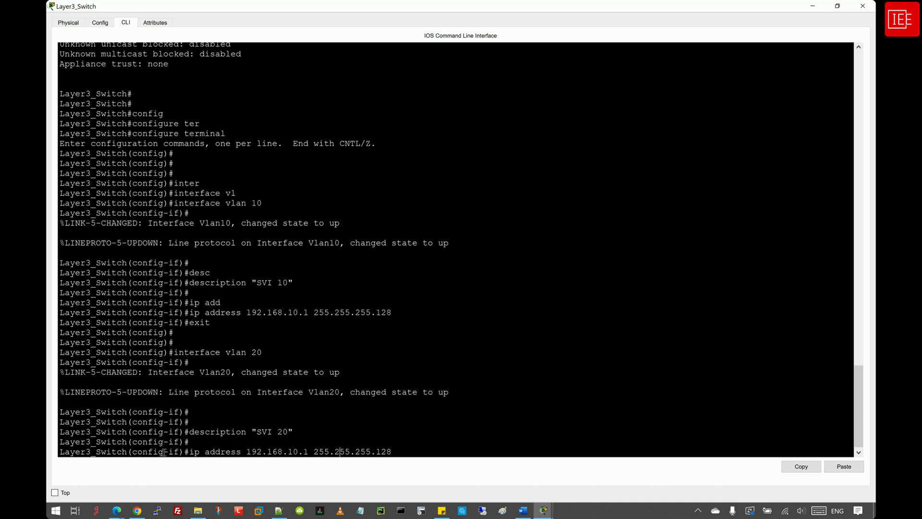
pyautogui.press('Left')
pyautogui.press('Left')
pyautogui.press('Left')
pyautogui.press('Left')
pyautogui.press('Left')
pyautogui.press('Left')
pyautogui.press('Left')
pyautogui.press('Left')
pyautogui.press('BackSpace')
pyautogui.write('2')
pyautogui.press('Return')
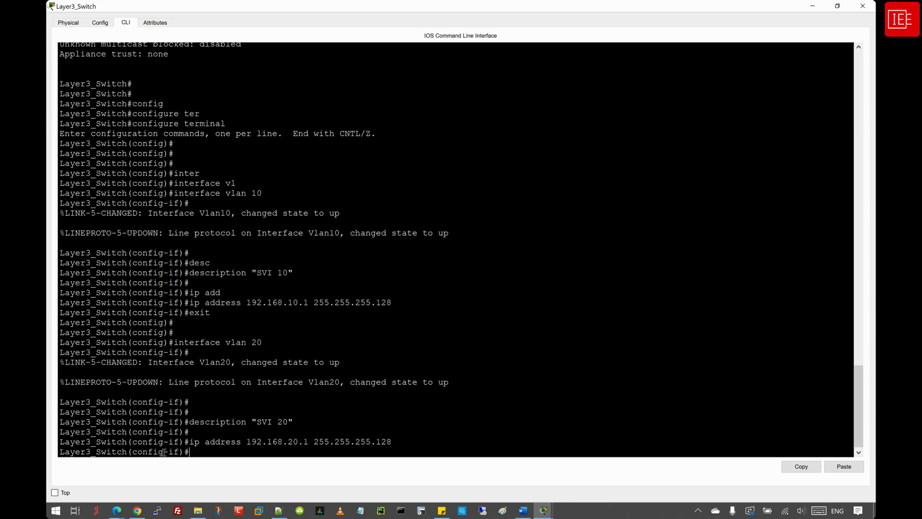
# - Leave the VLAN 20 interface configuration with end and return to privileged EXEC mode
pyautogui.press('Return')
pyautogui.press('Return')
pyautogui.press('Return')
pyautogui.write('end')
pyautogui.press('Return')
pyautogui.press('Return')
pyautogui.press('Return')
pyautogui.press('Return')
pyautogui.press('Return')
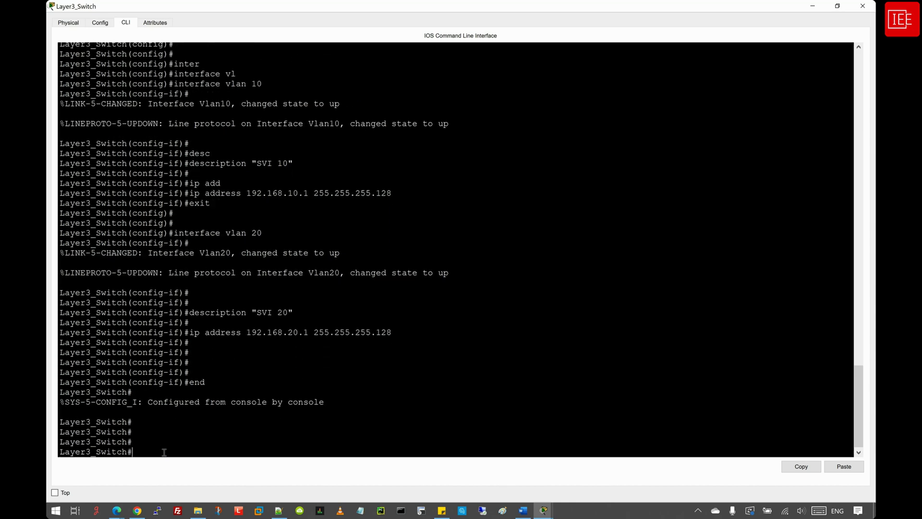
pyautogui.press('Return')
pyautogui.press('Return')
pyautogui.press('Return')
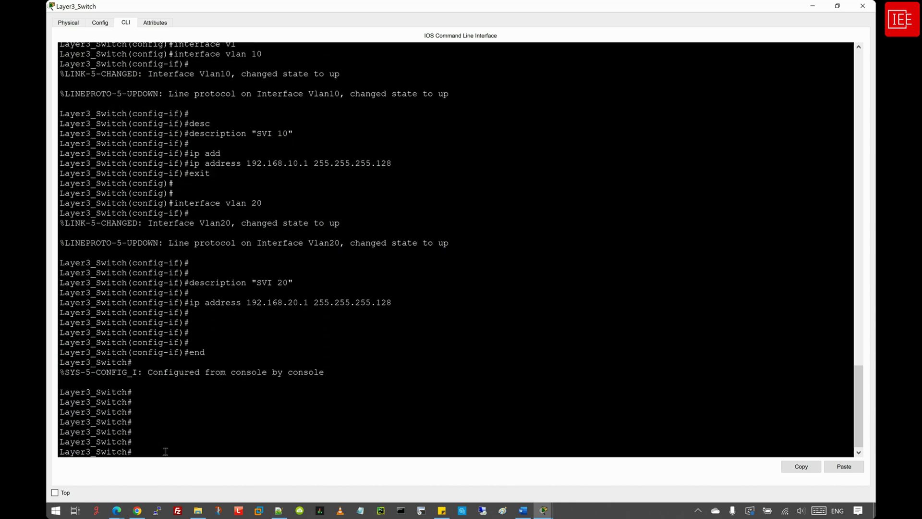
pyautogui.press('Return')
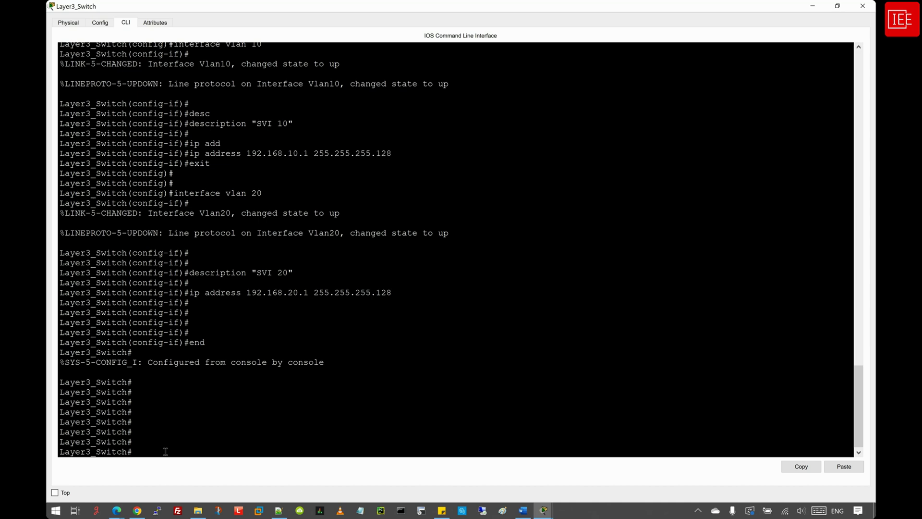
# - Run show running-config | section lan10$ and review the VLAN 10 interface's description and IP address
pyautogui.write('sh')
pyautogui.press('Tab')
pyautogui.write('runn')
pyautogui.press('Tab')
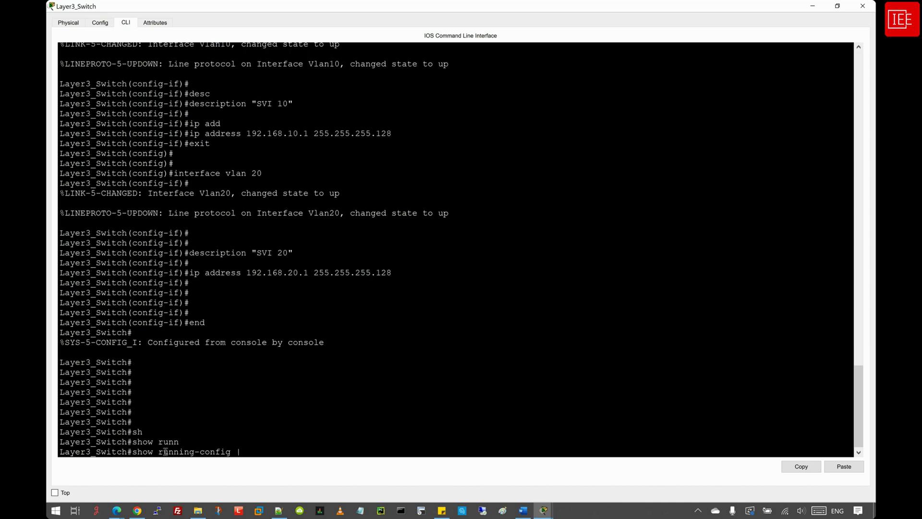
pyautogui.write('| sec')
pyautogui.press('Tab')
pyautogui.write('lan')
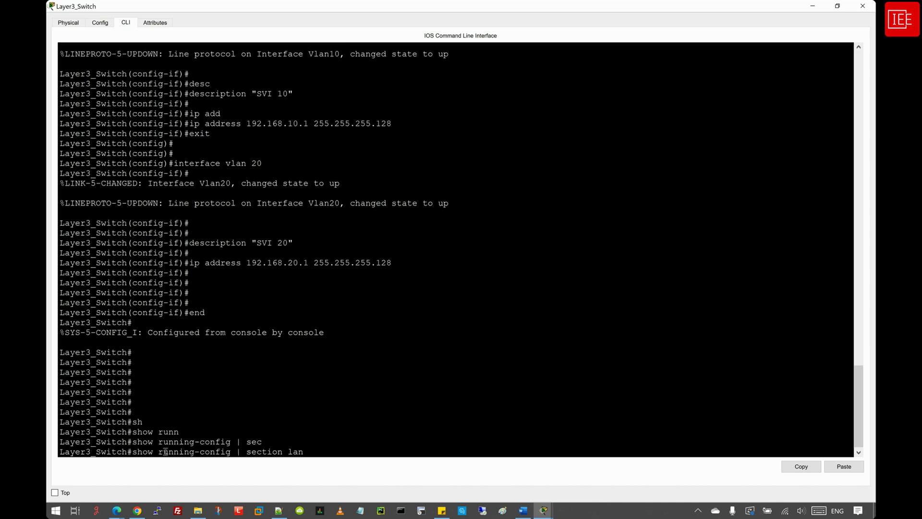
pyautogui.write('10$')
pyautogui.press('Return')
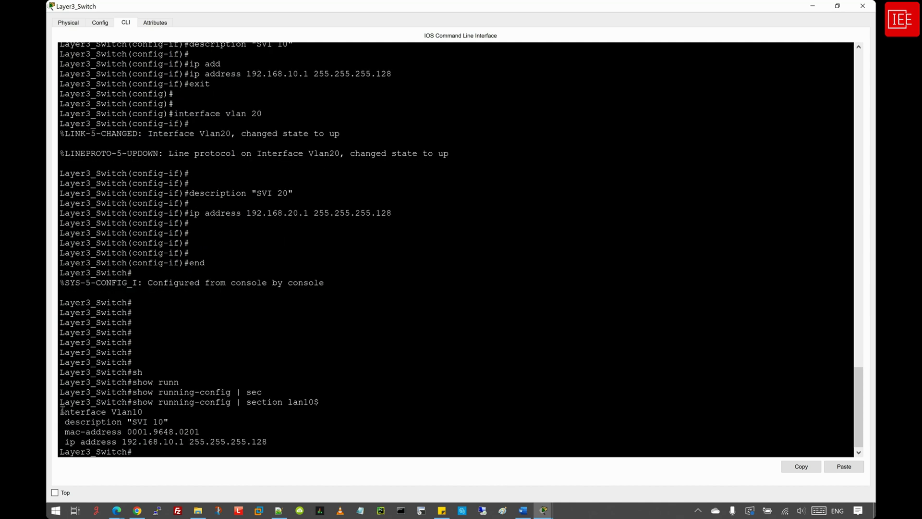
pyautogui.moveTo(60, 412); pyautogui.dragTo(306, 440)
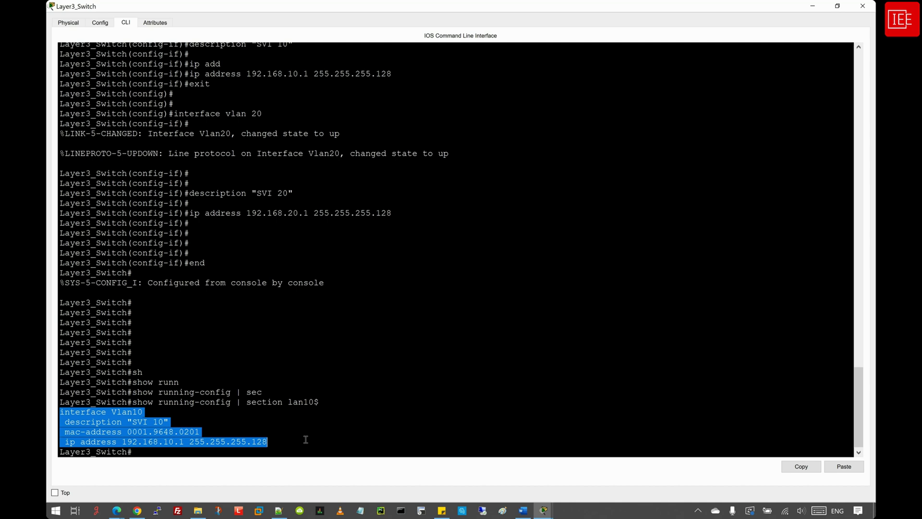
pyautogui.click(153, 450)
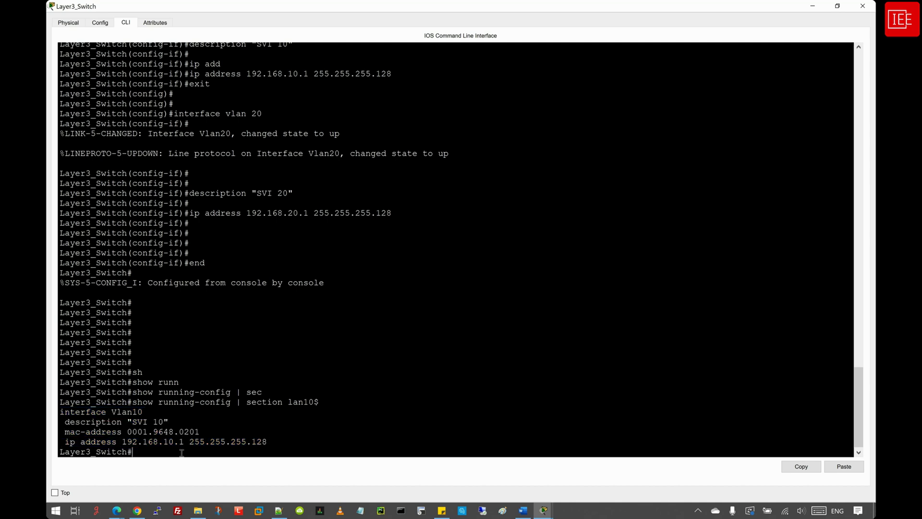
# - Rerun the filtered running-config command for lan20$ and review the VLAN 20 interface's settings
pyautogui.press('Up')
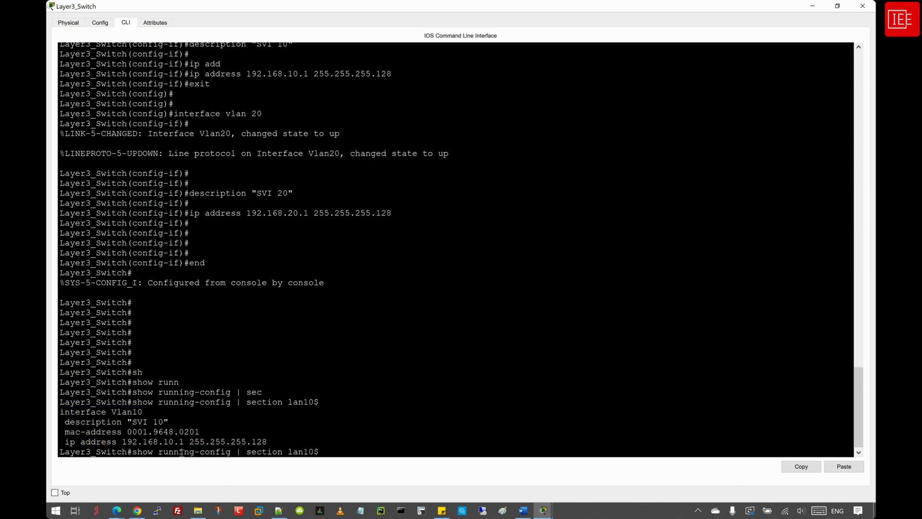
pyautogui.press('BackSpace')
pyautogui.press('BackSpace')
pyautogui.write('20')
pyautogui.press('Return')
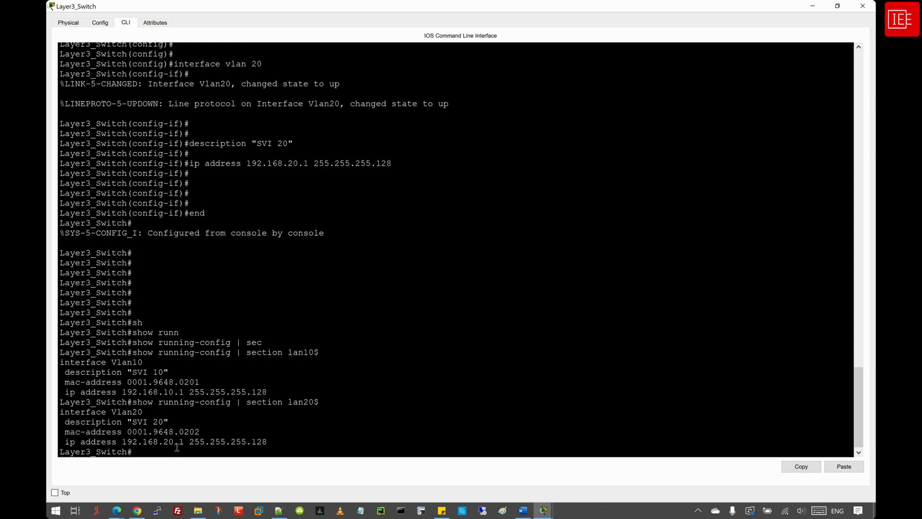
pyautogui.moveTo(289, 441); pyautogui.dragTo(59, 412)
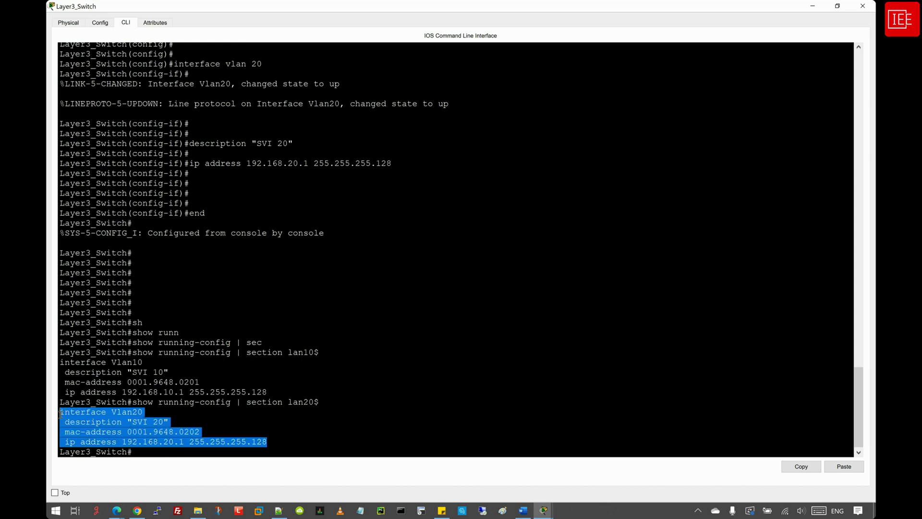
pyautogui.click(178, 448)
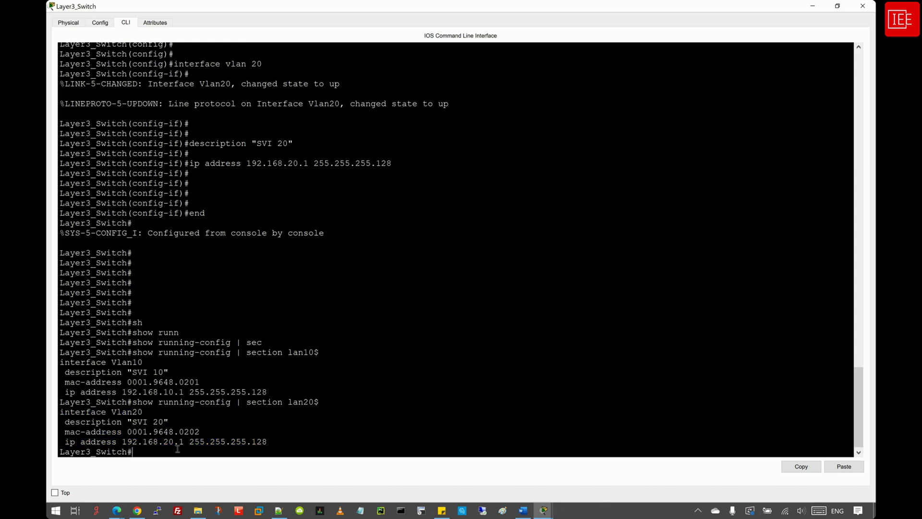
pyautogui.press('Return')
pyautogui.press('Return')
pyautogui.press('Return')
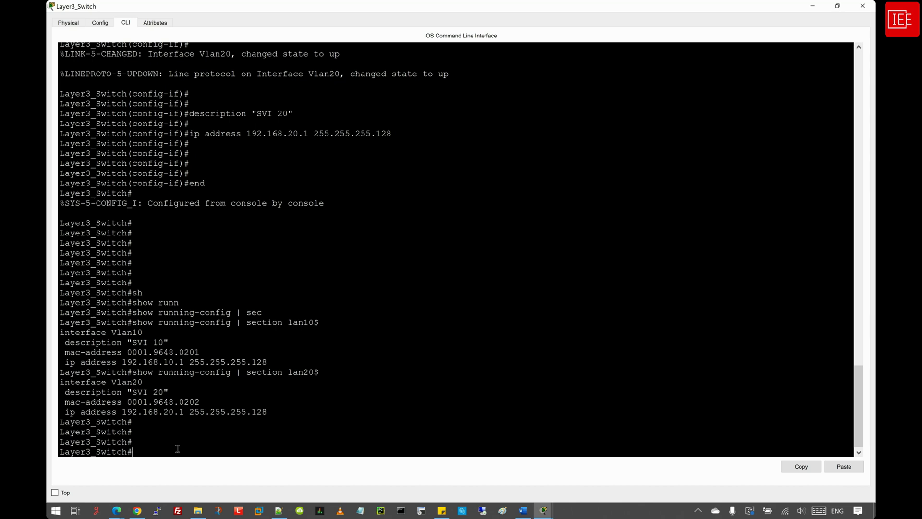
# - Run show ip interface brief | include lan to list only the VLAN interfaces
pyautogui.write('sh')
pyautogui.press('Tab')
pyautogui.write('ip')
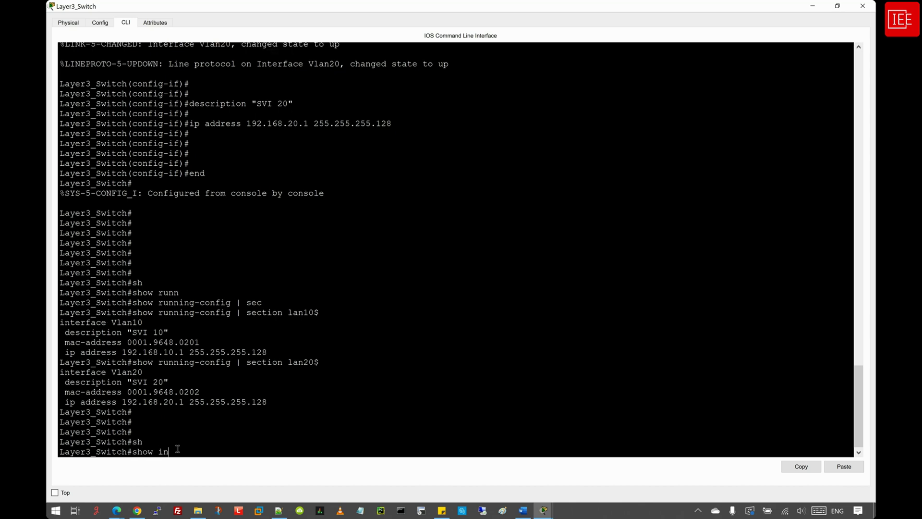
pyautogui.write(' int')
pyautogui.press('Tab')
pyautogui.write('br')
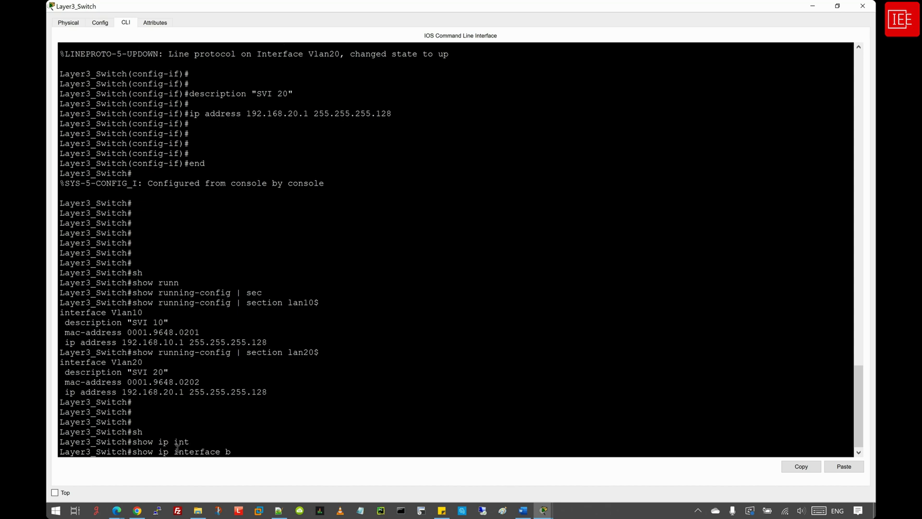
pyautogui.press('Tab')
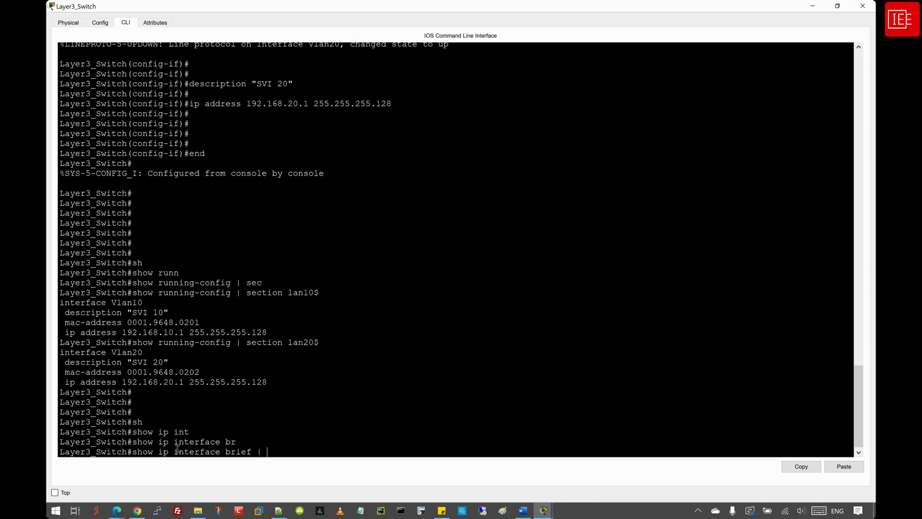
pyautogui.write('| inc')
pyautogui.press('Tab')
pyautogui.write('lan')
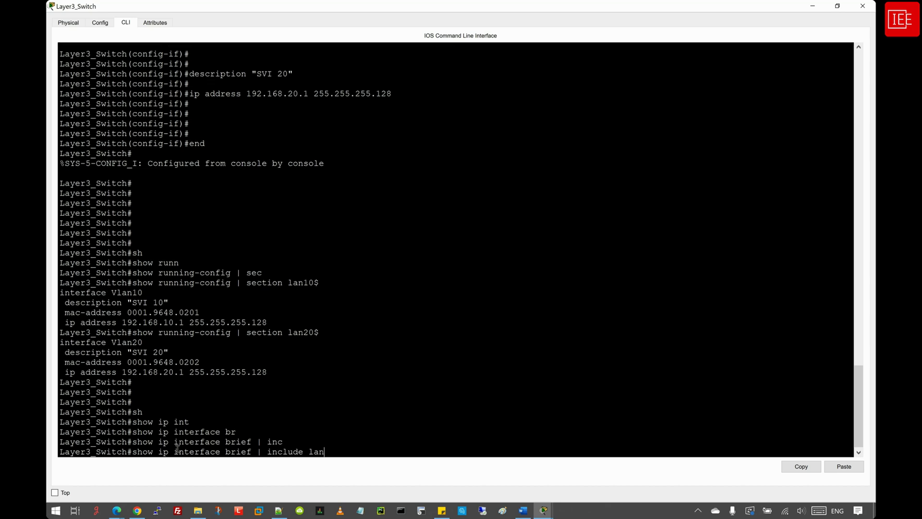
pyautogui.press('Return')
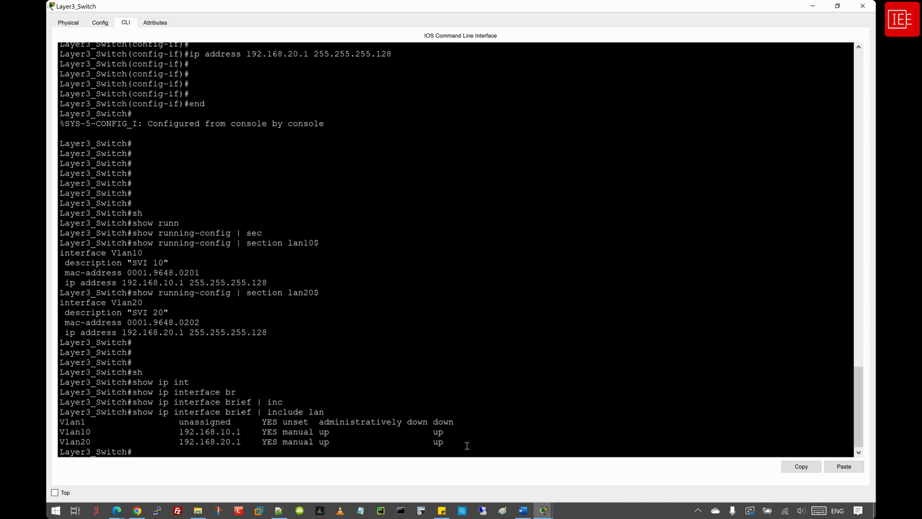
# - Examine the status, protocol state and IP addresses of the Vlan1, Vlan10 and Vlan20 interfaces in the brief listing
pyautogui.moveTo(466, 445)
pyautogui.mouseDown()
pyautogui.moveTo(450, 432)
pyautogui.moveTo(65, 432)
pyautogui.moveTo(367, 428)
pyautogui.moveTo(466, 442)
pyautogui.mouseUp()
pyautogui.click(68, 427)
pyautogui.click(95, 427)
pyautogui.moveTo(61, 423); pyautogui.dragTo(92, 423)
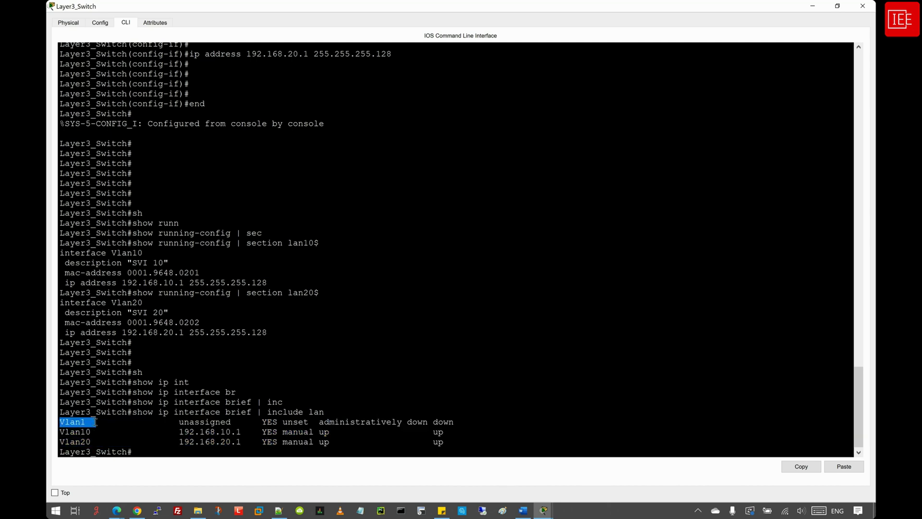
pyautogui.click(403, 427)
pyautogui.moveTo(465, 422); pyautogui.dragTo(446, 444)
pyautogui.click(68, 424)
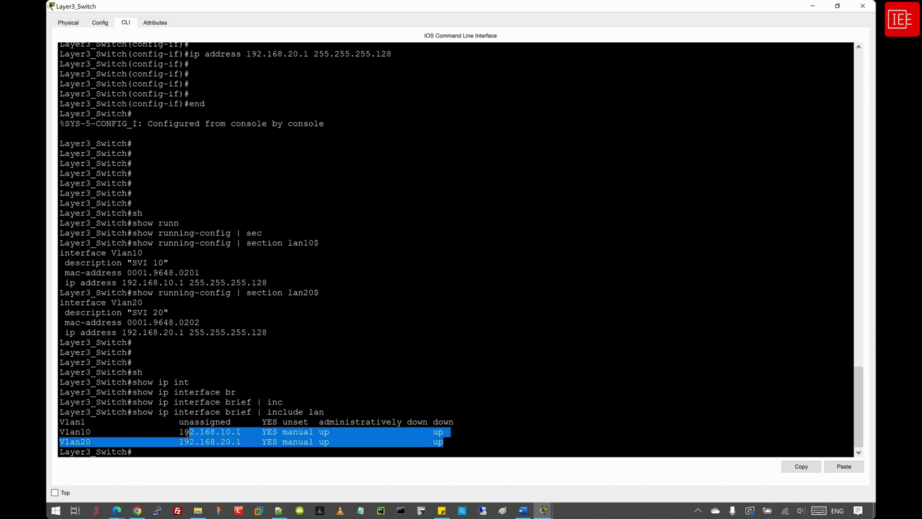
pyautogui.moveTo(178, 431); pyautogui.dragTo(250, 445)
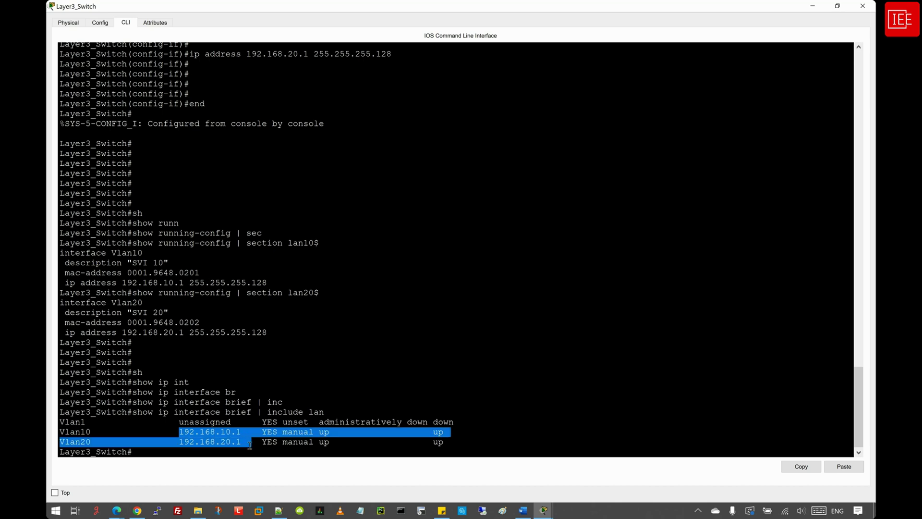
pyautogui.click(173, 451)
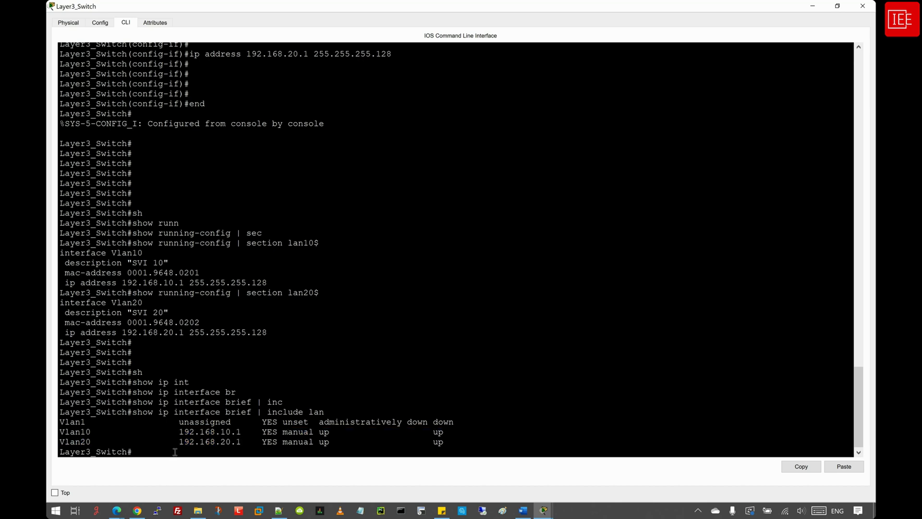
# - Run show interfaces vlan 10 and page through to the end of the output
pyautogui.press('Return')
pyautogui.press('Return')
pyautogui.press('Return')
pyautogui.press('Return')
pyautogui.press('Return')
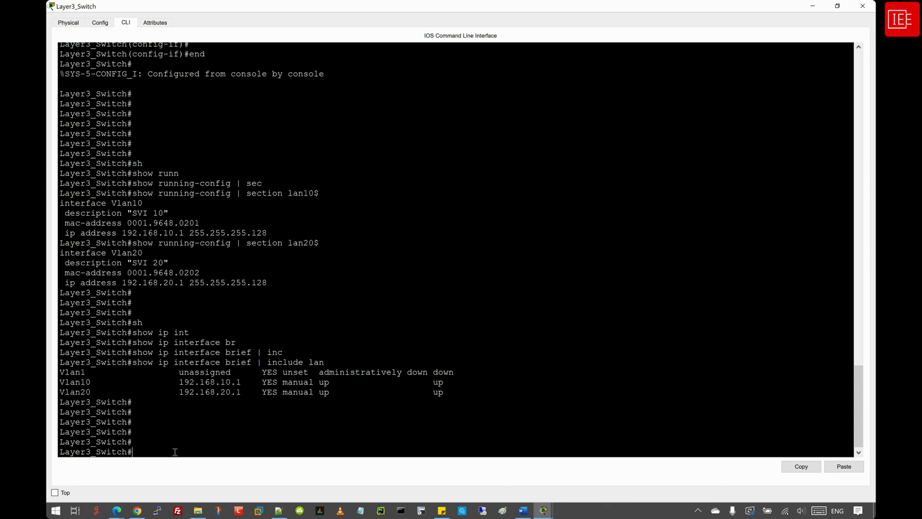
pyautogui.write('sh')
pyautogui.press('Tab')
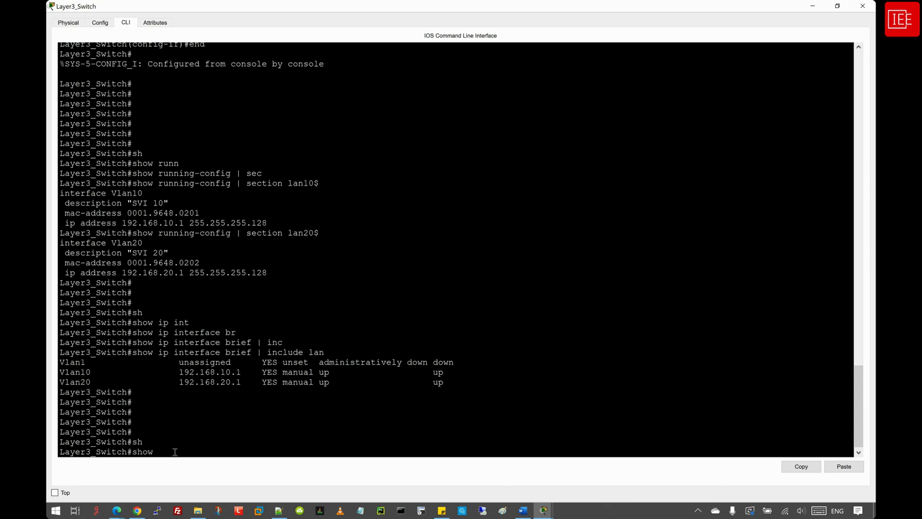
pyautogui.write('inter')
pyautogui.press('Tab')
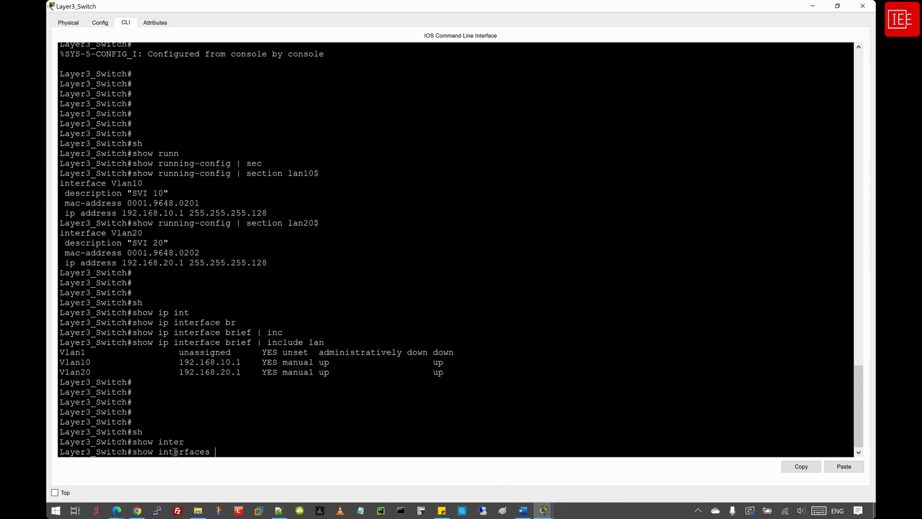
pyautogui.write('vl')
pyautogui.press('Tab')
pyautogui.write('10')
pyautogui.press('Return')
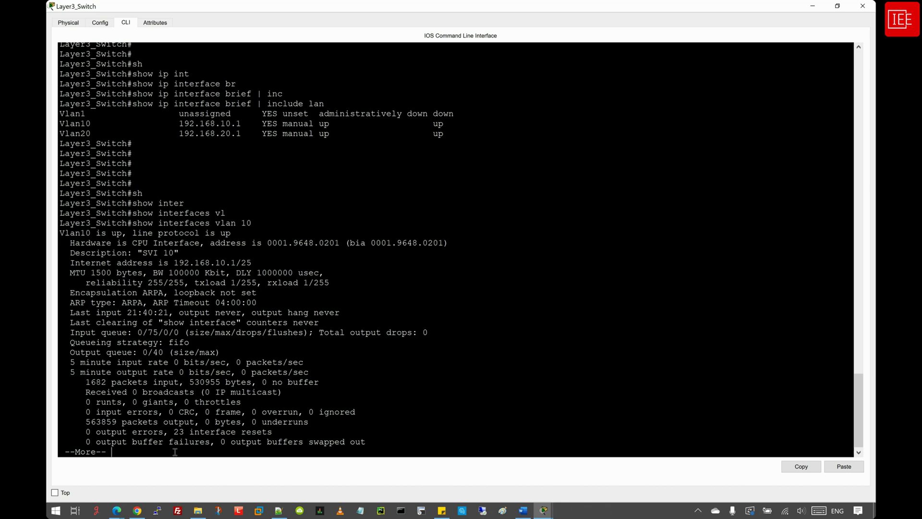
pyautogui.press('space')
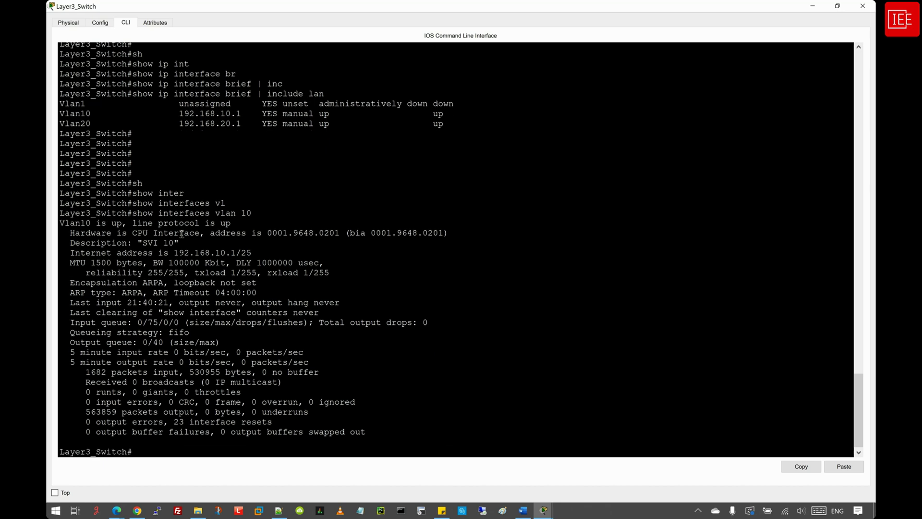
# - Examine the VLAN 10 interface's line status, hardware address, description, internet address and traffic statistics
pyautogui.moveTo(59, 223); pyautogui.dragTo(241, 224)
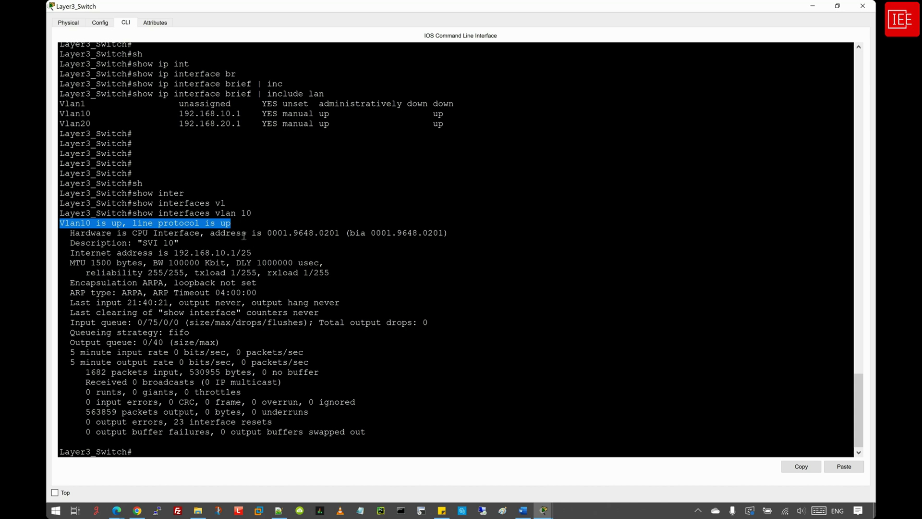
pyautogui.moveTo(72, 234); pyautogui.dragTo(464, 237)
pyautogui.click(278, 235)
pyautogui.moveTo(267, 233); pyautogui.dragTo(340, 234)
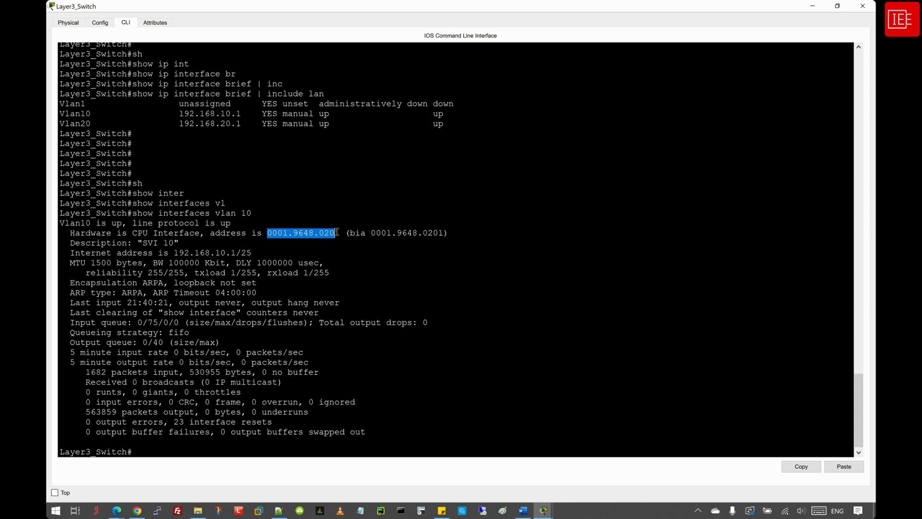
pyautogui.click(212, 242)
pyautogui.moveTo(179, 243); pyautogui.dragTo(70, 242)
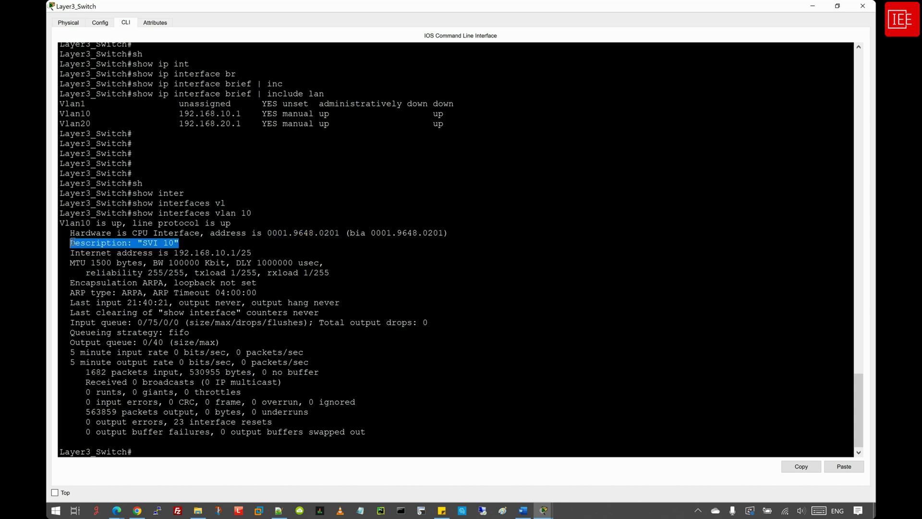
pyautogui.moveTo(251, 253); pyautogui.dragTo(176, 255)
pyautogui.click(260, 280)
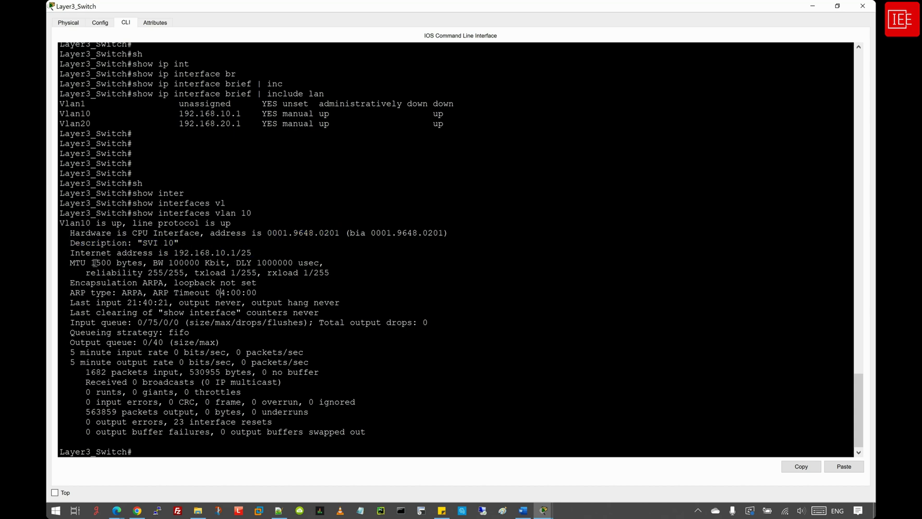
pyautogui.moveTo(70, 263); pyautogui.dragTo(391, 433)
# - Enter global configuration mode and enable Layer 3 routing on the switch with ip routing
pyautogui.click(172, 451)
pyautogui.write('confi')
pyautogui.press('Tab')
pyautogui.write('ter')
pyautogui.press('Tab')
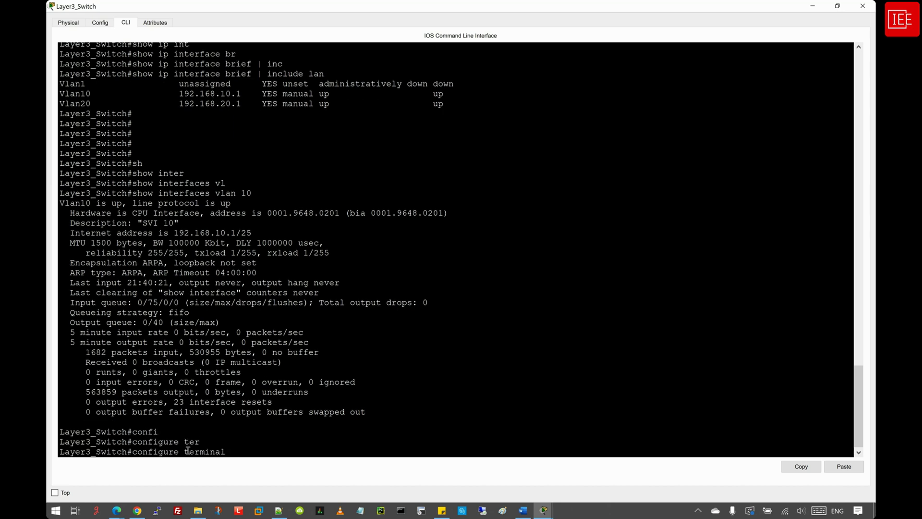
pyautogui.press('Return')
pyautogui.write('i')
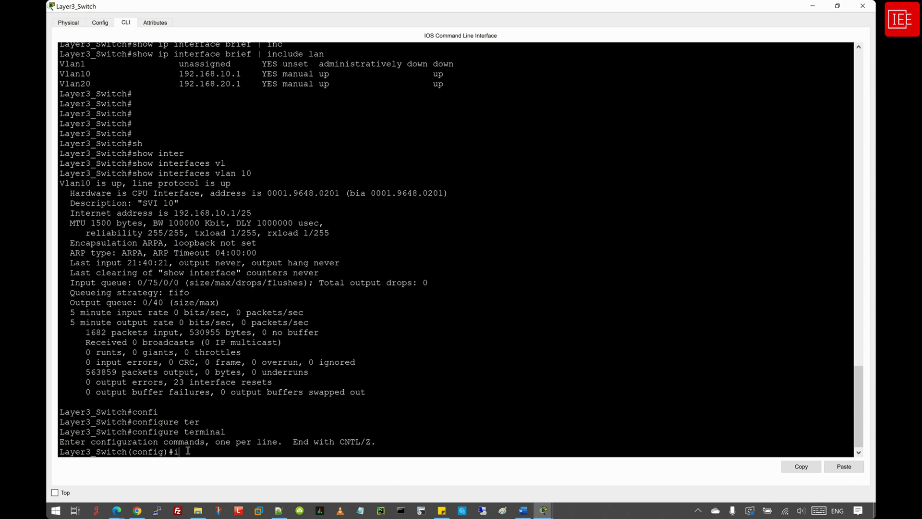
pyautogui.write('p routing')
pyautogui.press('Return')
pyautogui.press('Return')
pyautogui.press('Return')
# - Leave global configuration mode with end and return to privileged EXEC mode
pyautogui.write('end')
pyautogui.press('Return')
pyautogui.press('Return')
pyautogui.press('Return')
pyautogui.press('Return')
pyautogui.press('Return')
pyautogui.press('Return')
pyautogui.press('Return')
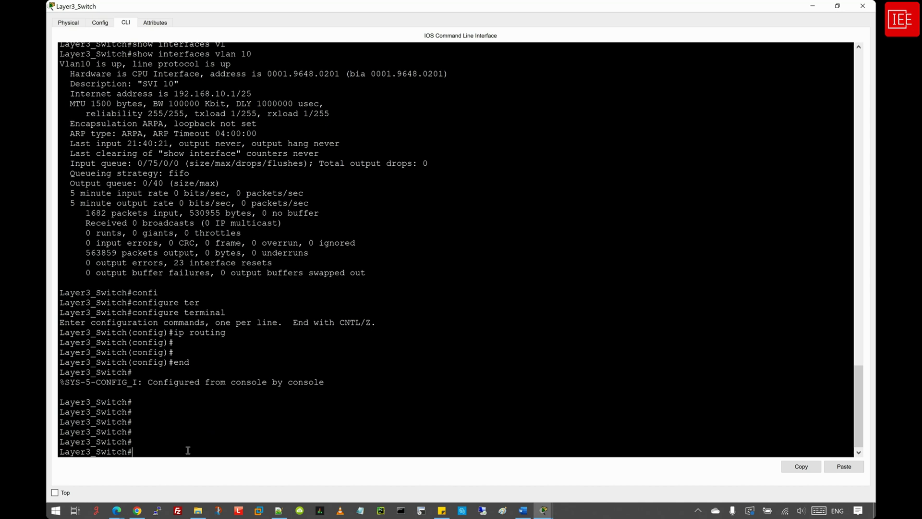
# - Run show running-config | inc routing and check for the routing command in the configuration
pyautogui.write('sh')
pyautogui.press('Tab')
pyautogui.write('ru')
pyautogui.press('Tab')
pyautogui.write('| ')
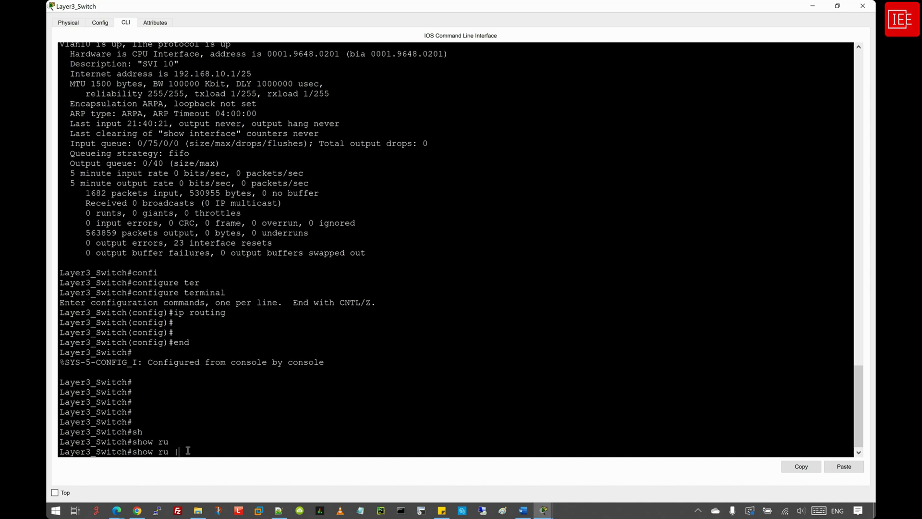
pyautogui.write('n')
pyautogui.press('Tab')
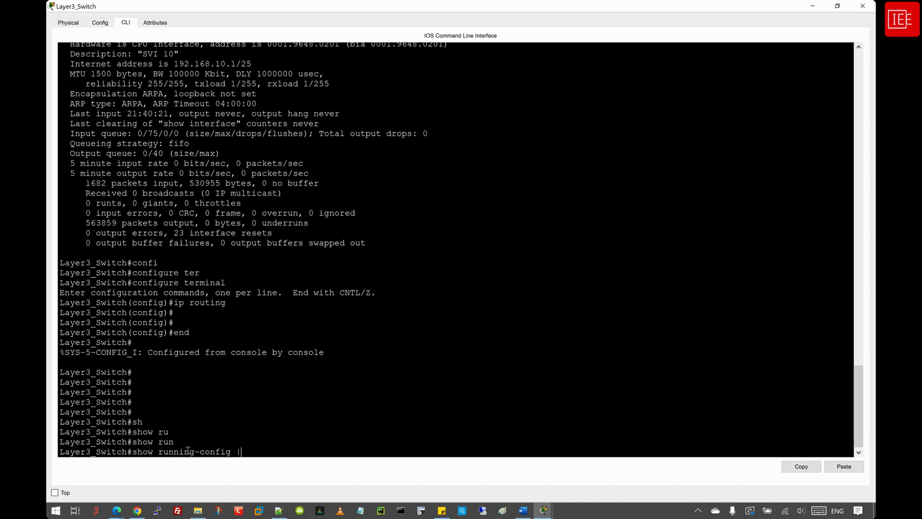
pyautogui.write('inc routing')
pyautogui.press('Return')
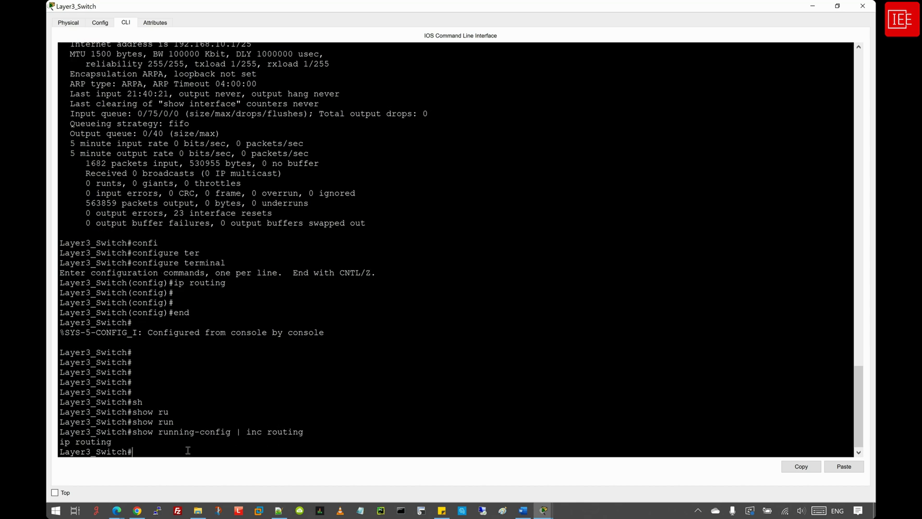
pyautogui.moveTo(111, 442); pyautogui.dragTo(54, 443)
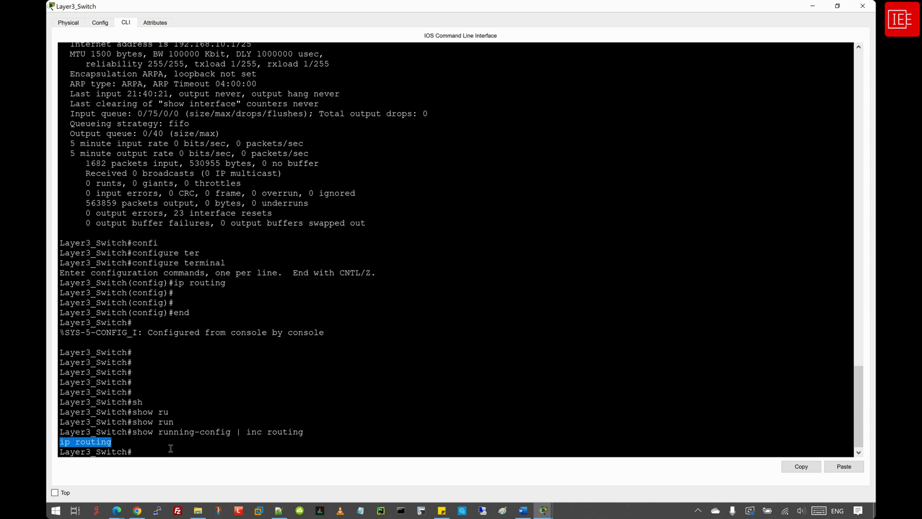
# - Display the switch's routing table with sh ip route
pyautogui.click(196, 453)
pyautogui.press('Return')
pyautogui.press('Return')
pyautogui.press('Return')
pyautogui.press('Return')
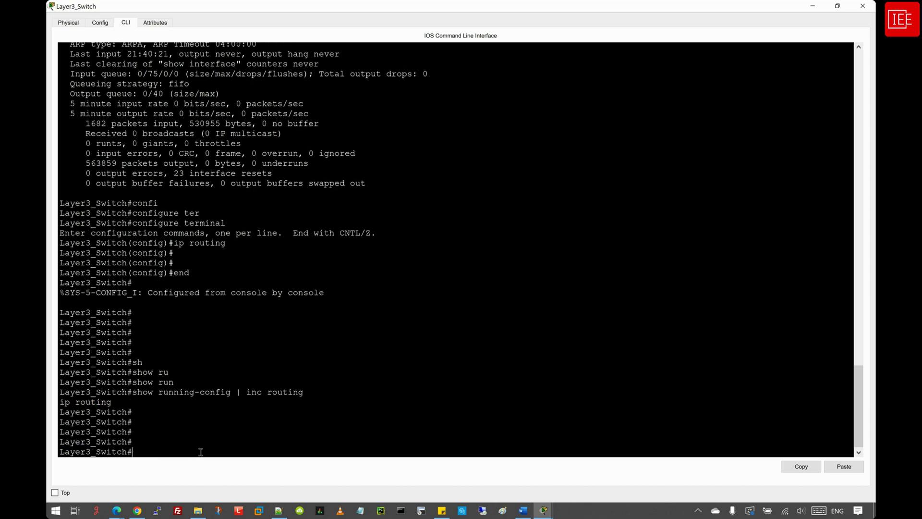
pyautogui.write('sh ip route')
pyautogui.press('Return')
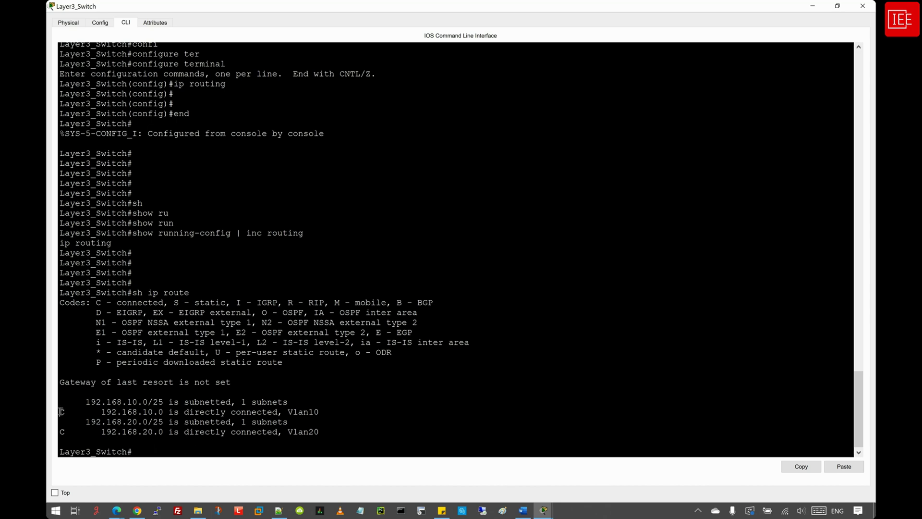
# - Examine the connected route code and the Vlan10 and Vlan20 route entries in the routing table
pyautogui.moveTo(63, 412)
pyautogui.mouseDown()
pyautogui.moveTo(343, 411)
pyautogui.moveTo(59, 432)
pyautogui.moveTo(66, 414)
pyautogui.mouseUp()
pyautogui.click(321, 432)
pyautogui.moveTo(96, 303); pyautogui.dragTo(165, 303)
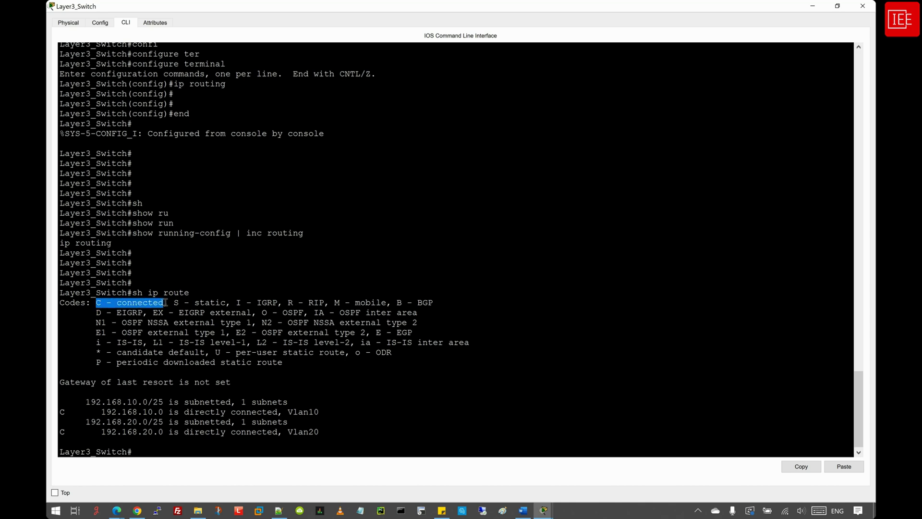
pyautogui.click(93, 412)
pyautogui.moveTo(101, 412); pyautogui.dragTo(164, 411)
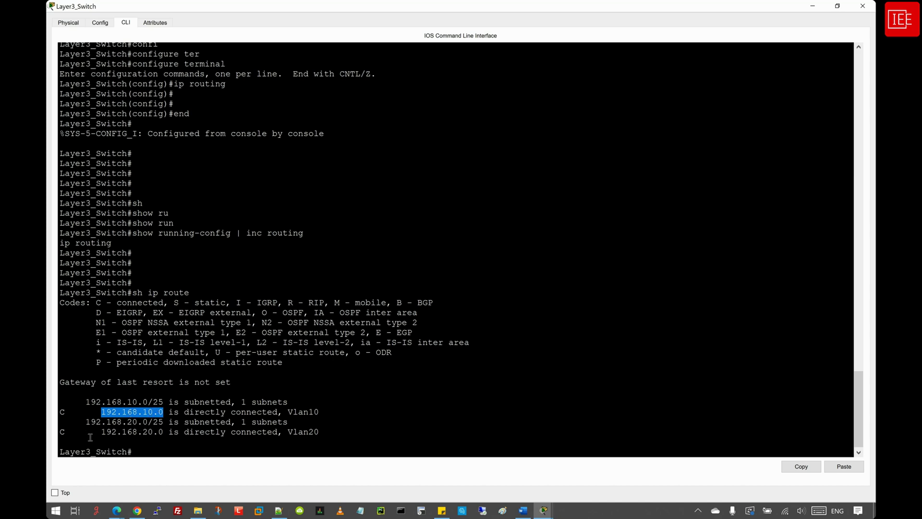
pyautogui.moveTo(67, 431); pyautogui.dragTo(331, 432)
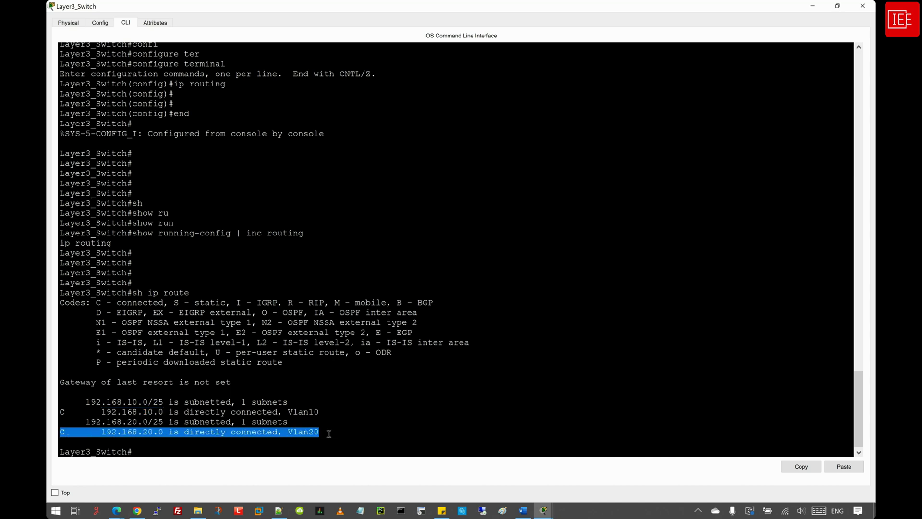
pyautogui.click(114, 433)
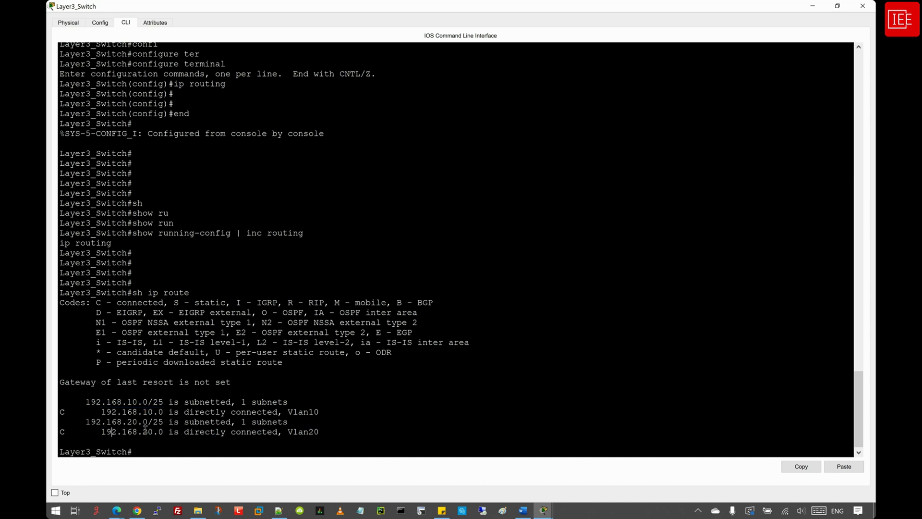
pyautogui.moveTo(337, 431); pyautogui.dragTo(56, 438)
pyautogui.click(262, 420)
# - Switch to the network topology, open PC1's Command Prompt and ping the default gateway 192.168.10.1
pyautogui.click(543, 510)
pyautogui.click(468, 455)
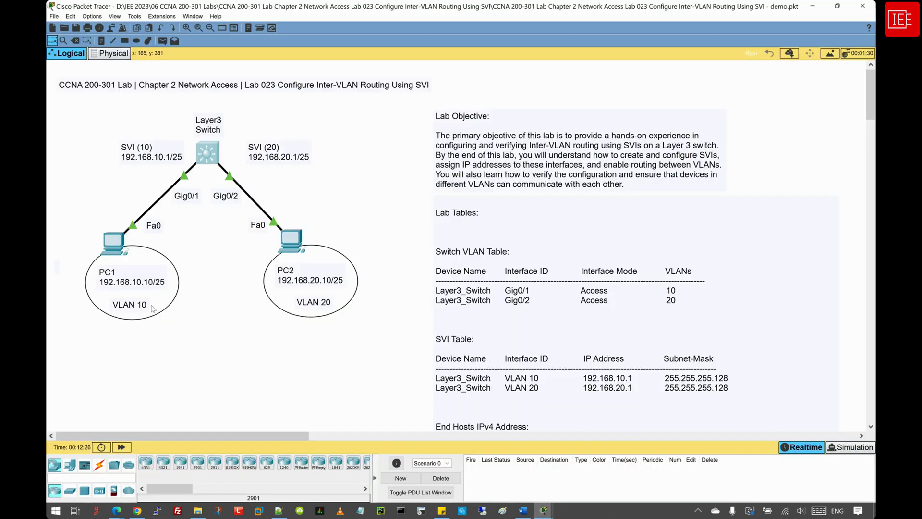
pyautogui.click(116, 248)
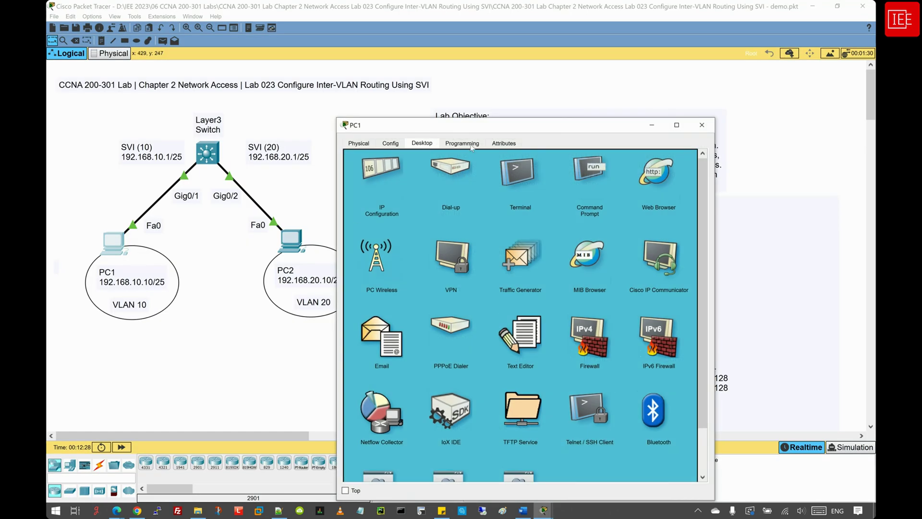
pyautogui.moveTo(479, 127); pyautogui.dragTo(208, 81)
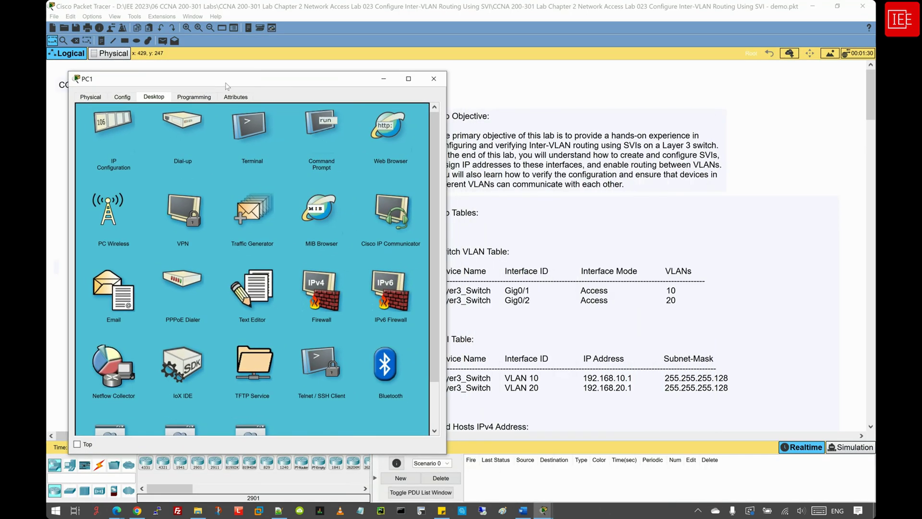
pyautogui.click(308, 131)
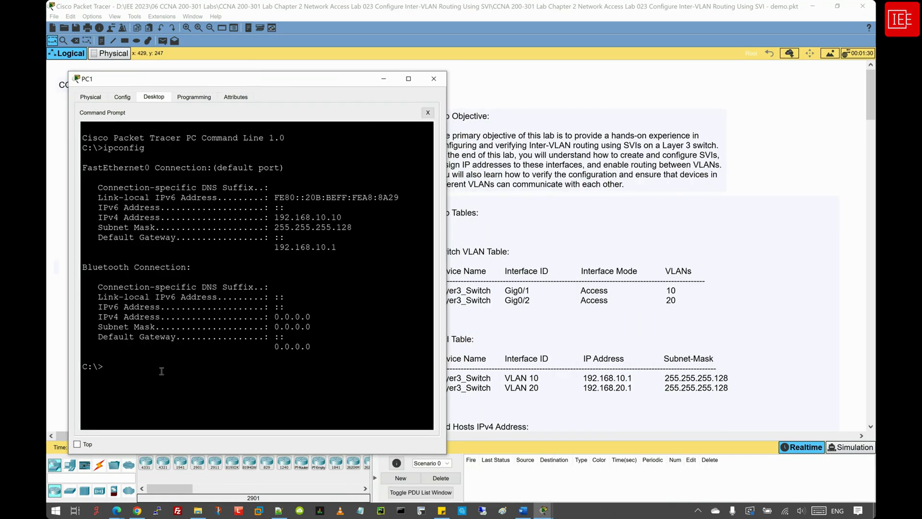
pyautogui.write('ping 192.168.10.1')
pyautogui.press('Return')
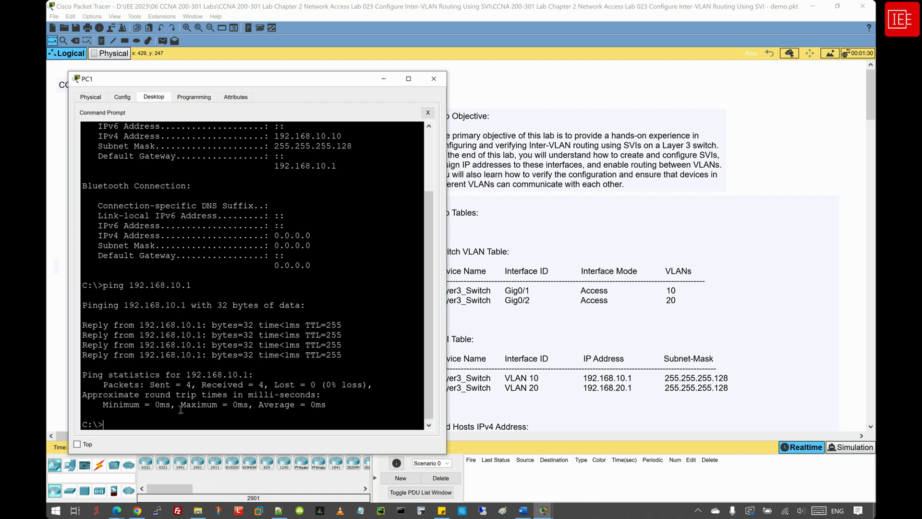
# - Ping PC2 at 192.168.20.10 from PC1 and review each reply line
pyautogui.write('ping 192.168.20.10')
pyautogui.press('Return')
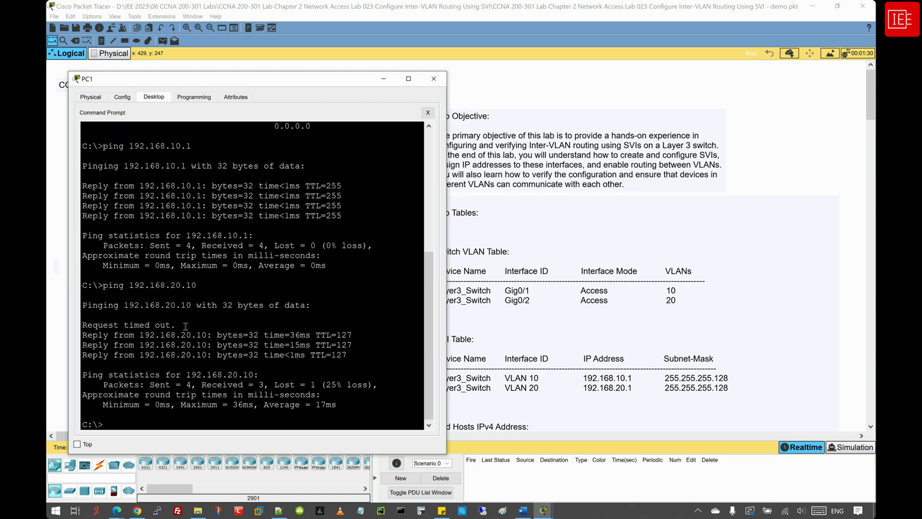
pyautogui.moveTo(176, 326); pyautogui.dragTo(84, 327)
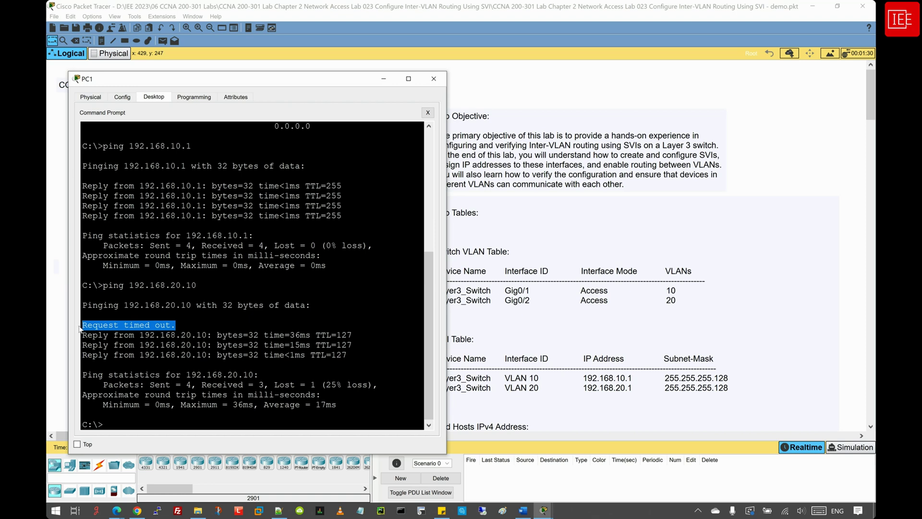
pyautogui.moveTo(348, 355); pyautogui.dragTo(83, 335)
# - Repeat the last ping from PC1 to 192.168.20.10
pyautogui.click(167, 386)
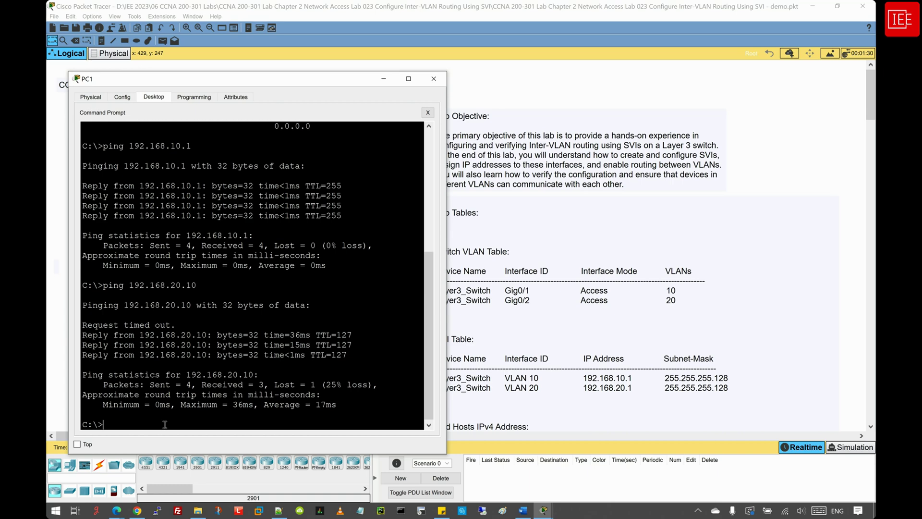
pyautogui.press('Up')
pyautogui.press('Return')
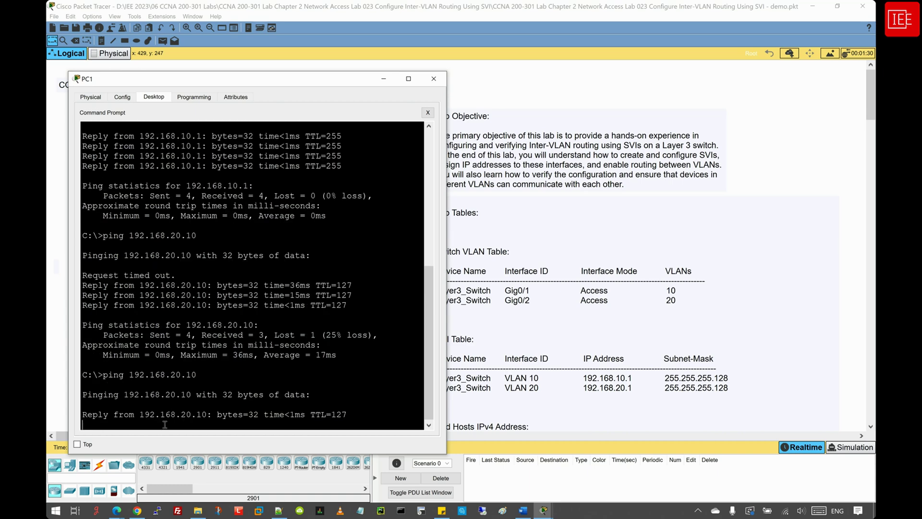